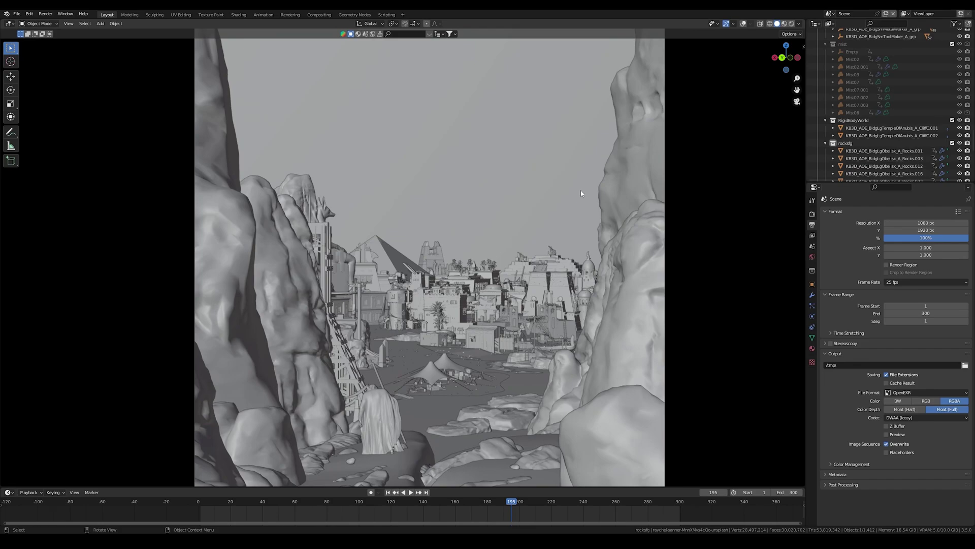
Turn on the viewport overlays in camera view and select all objects of the rocksfg collection.
{"action": "middle_click_drag", "start_coordinate": [581, 193], "coordinate": [526, 223]}
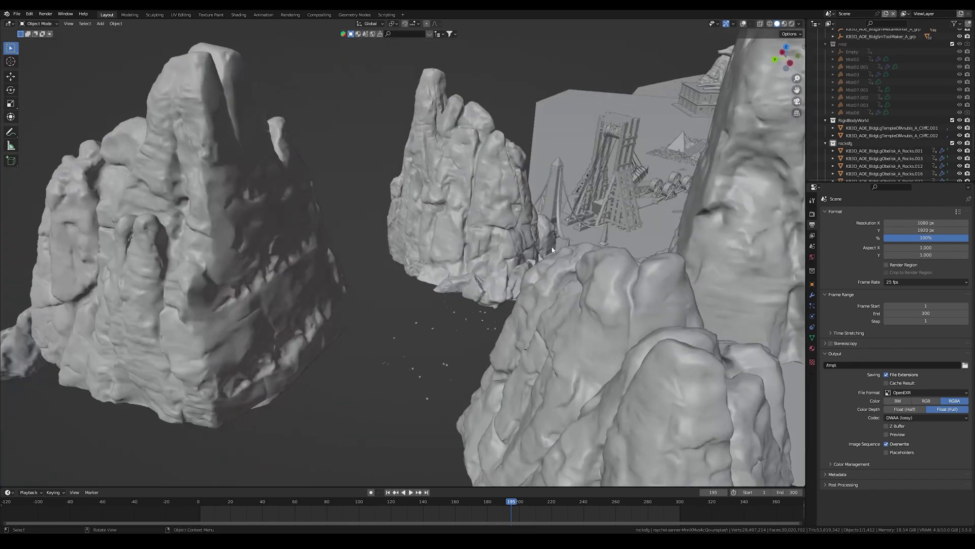
{"action": "scroll", "coordinate": [553, 250], "scroll_direction": "down", "scroll_amount": 10}
{"action": "middle_click_drag", "start_coordinate": [662, 211], "coordinate": [447, 300], "text": "shift"}
{"action": "key", "text": "KP_0"}
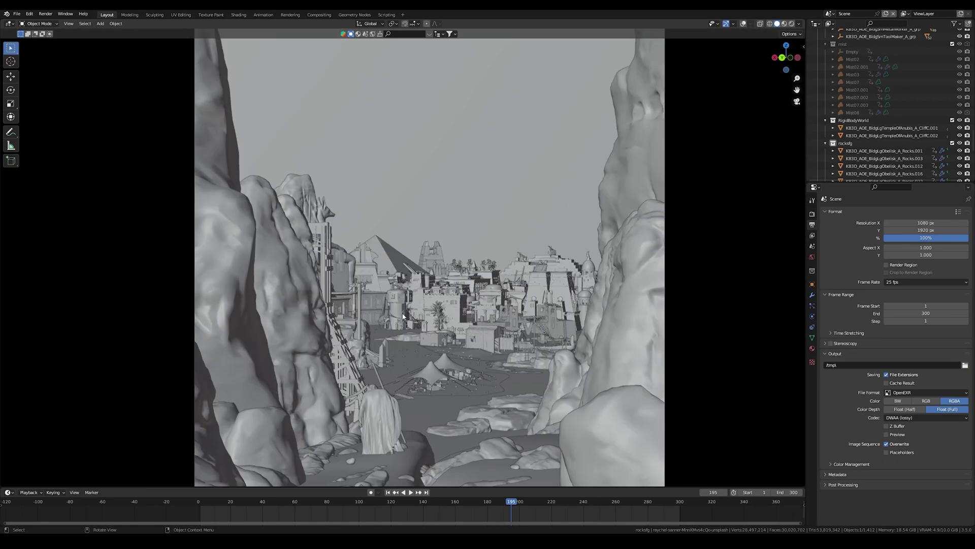
{"action": "scroll", "coordinate": [415, 426], "scroll_direction": "down", "scroll_amount": 2}
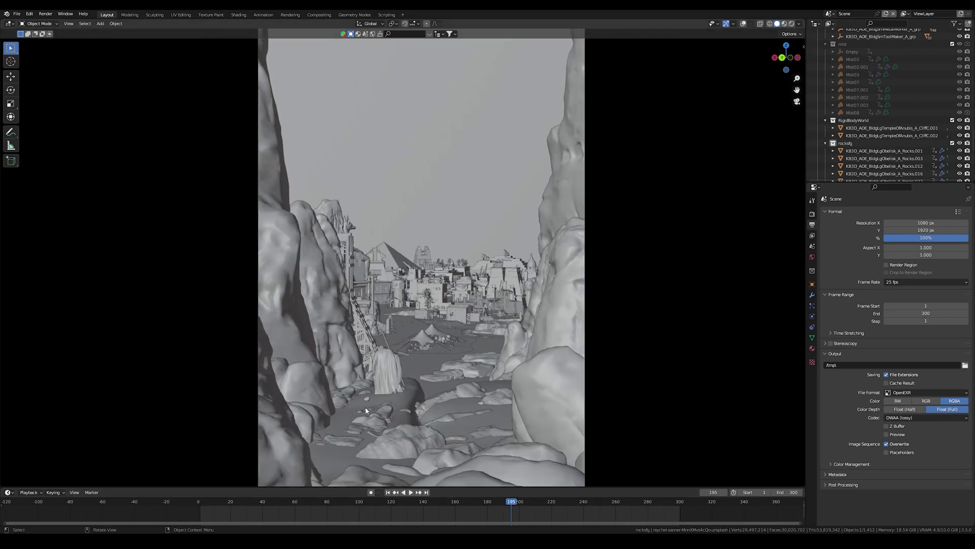
{"action": "left_click", "coordinate": [744, 24]}
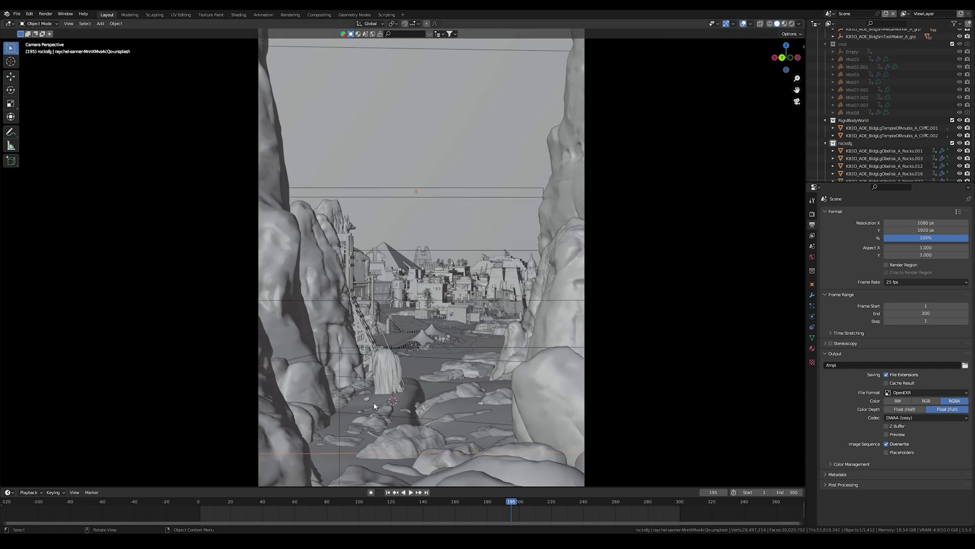
{"action": "right_click", "coordinate": [845, 143]}
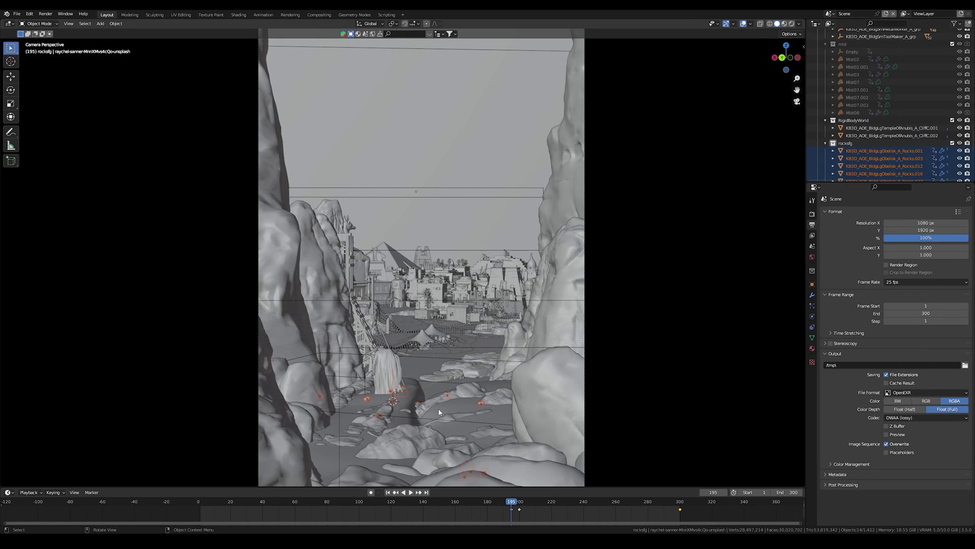
{"action": "scroll", "coordinate": [452, 370], "scroll_direction": "up", "scroll_amount": 1}
{"action": "scroll", "coordinate": [453, 372], "scroll_direction": "up", "scroll_amount": 1}
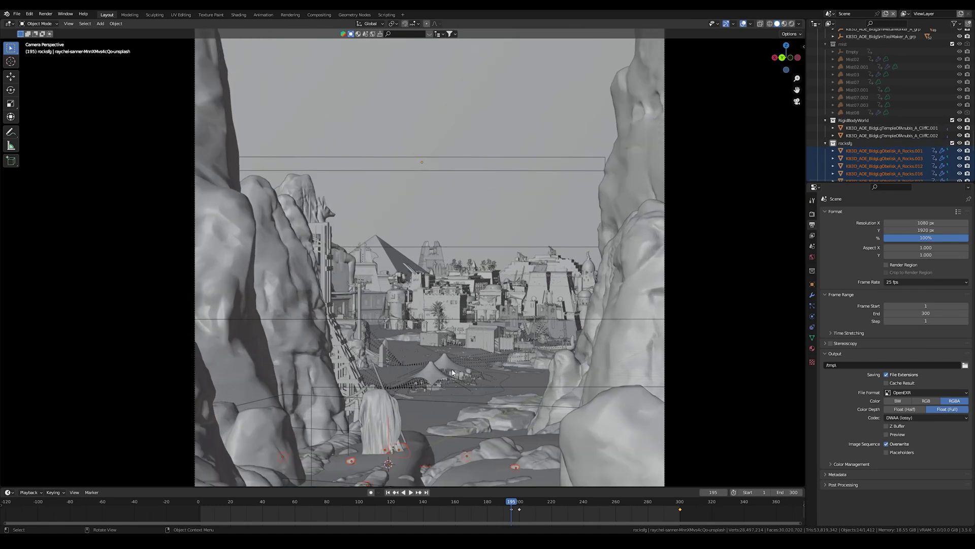
Find the Kitbash collection in the scene hierarchy and select all of its objects.
{"action": "scroll", "coordinate": [857, 114], "scroll_direction": "down", "scroll_amount": 5}
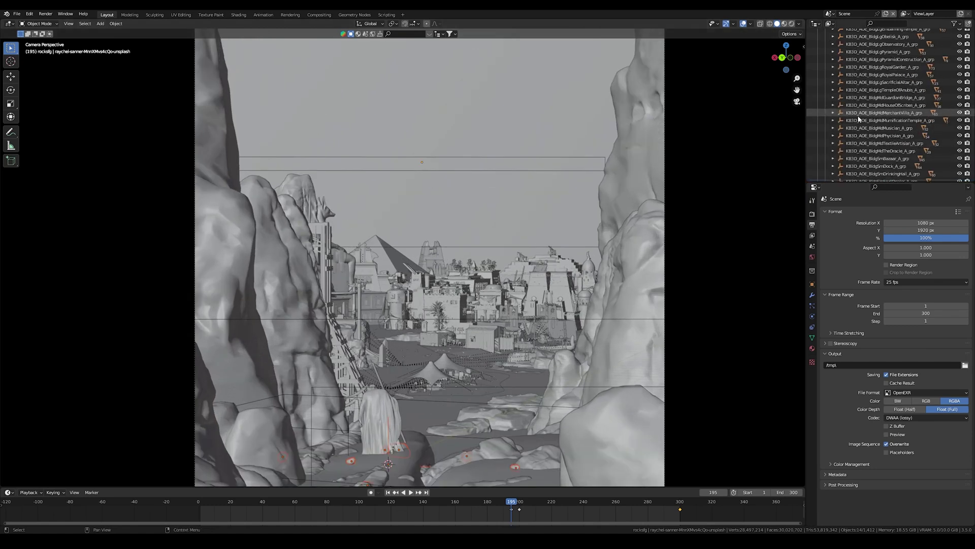
{"action": "scroll", "coordinate": [858, 120], "scroll_direction": "down", "scroll_amount": 3}
{"action": "scroll", "coordinate": [859, 127], "scroll_direction": "up", "scroll_amount": 10}
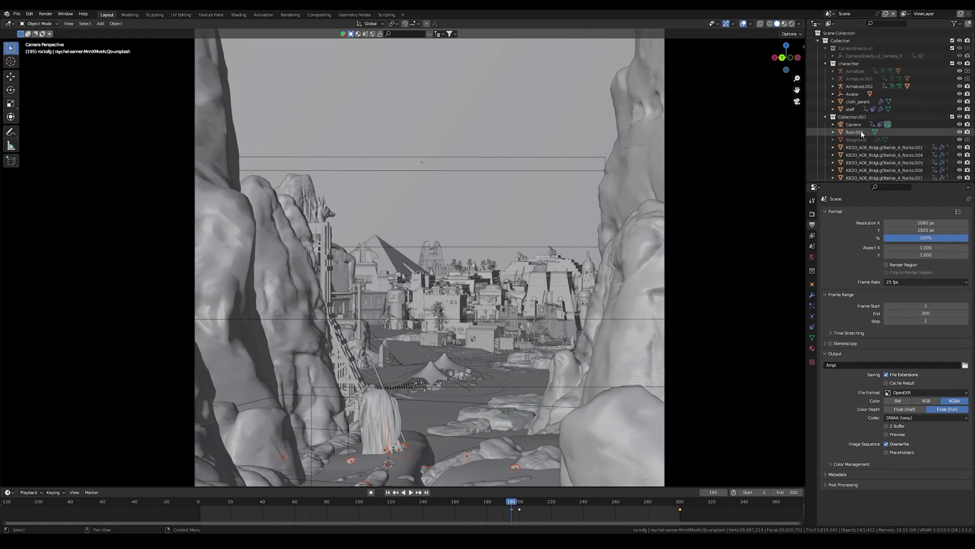
{"action": "scroll", "coordinate": [859, 135], "scroll_direction": "down", "scroll_amount": 15}
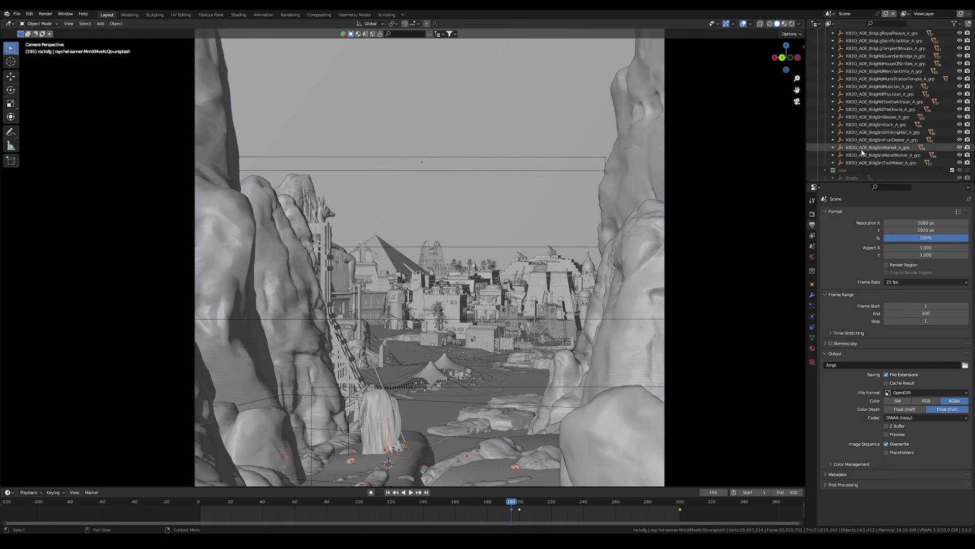
{"action": "scroll", "coordinate": [856, 102], "scroll_direction": "up", "scroll_amount": 3}
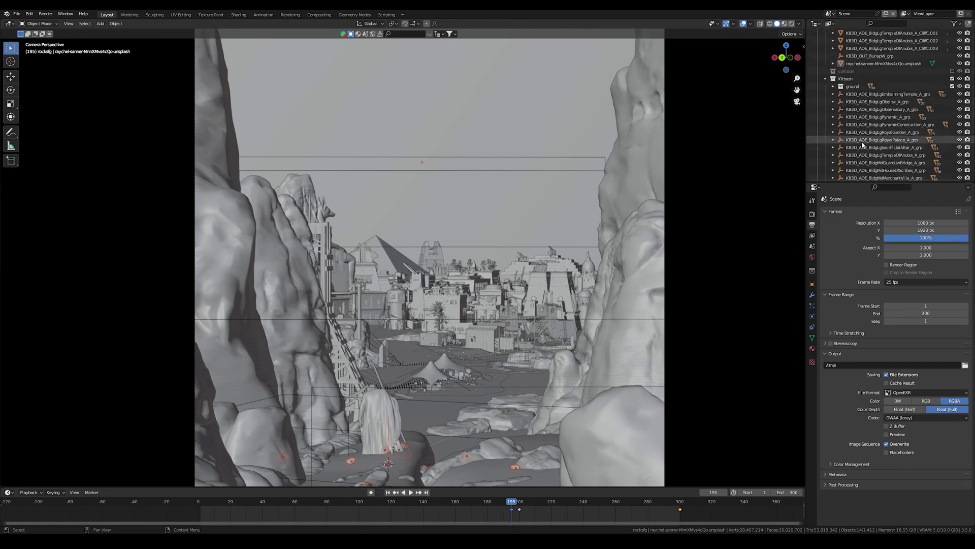
{"action": "right_click", "coordinate": [850, 80]}
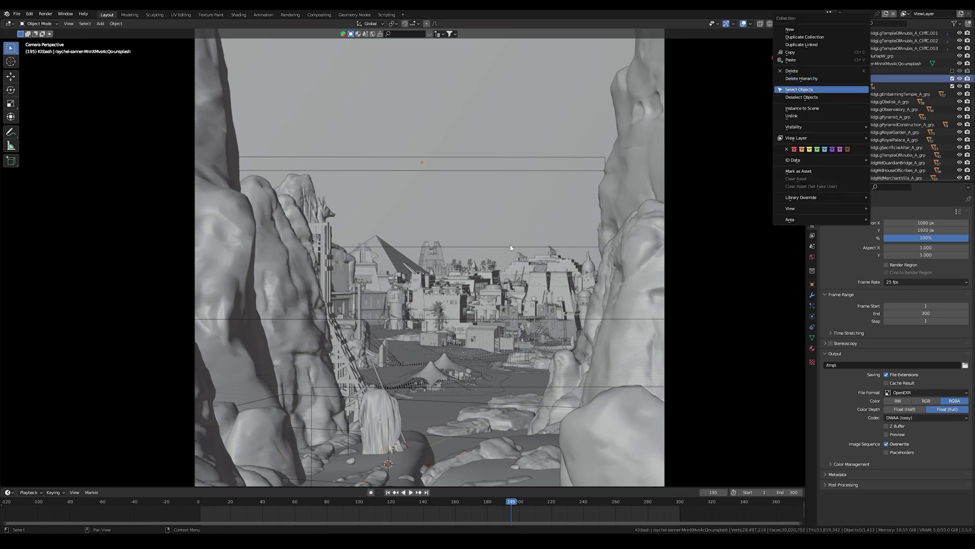
{"action": "key", "text": "Return"}
Examine from outside the camera how the selected Kitbash buildings and ground pieces are laid out.
{"action": "middle_click_drag", "start_coordinate": [521, 242], "coordinate": [430, 312]}
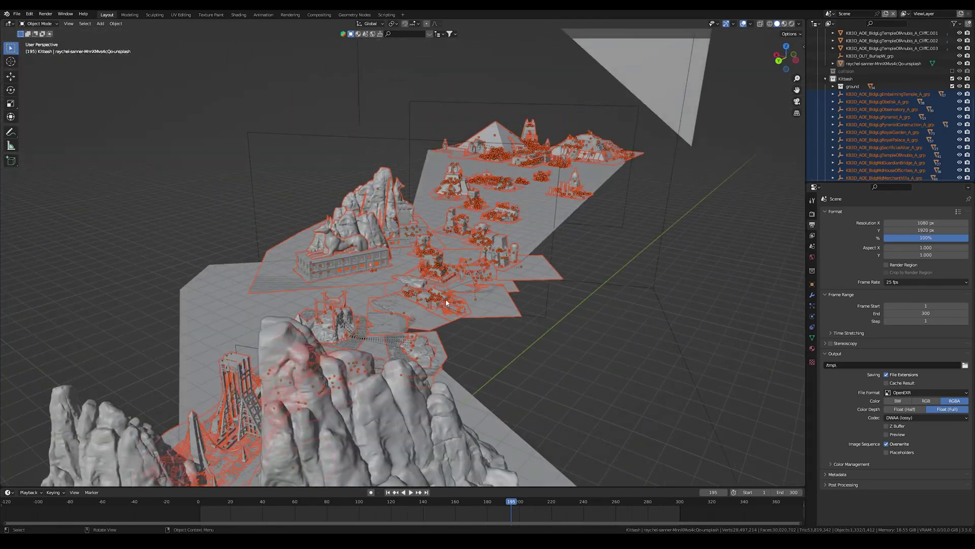
{"action": "scroll", "coordinate": [435, 306], "scroll_direction": "up", "scroll_amount": 5}
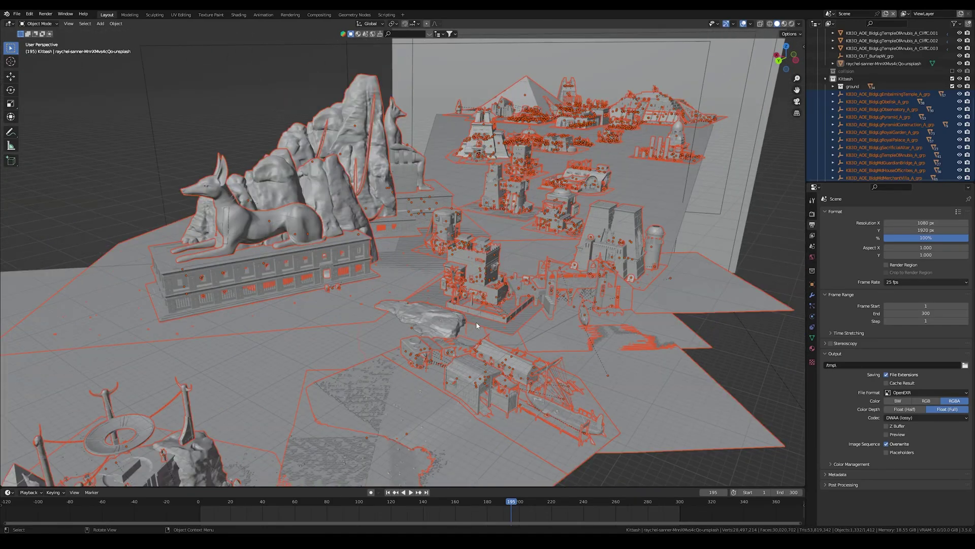
{"action": "middle_click_drag", "start_coordinate": [477, 324], "coordinate": [469, 295]}
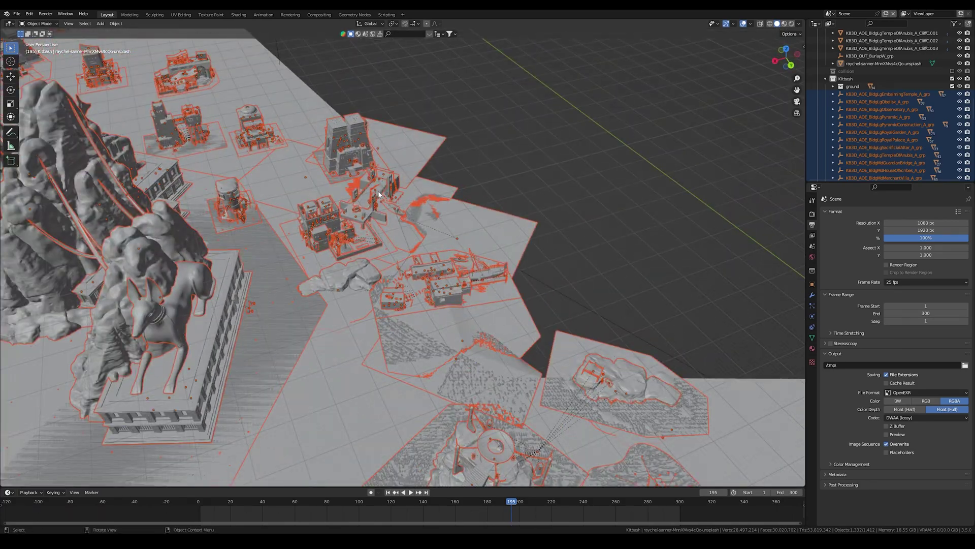
{"action": "middle_click_drag", "start_coordinate": [379, 193], "coordinate": [486, 340]}
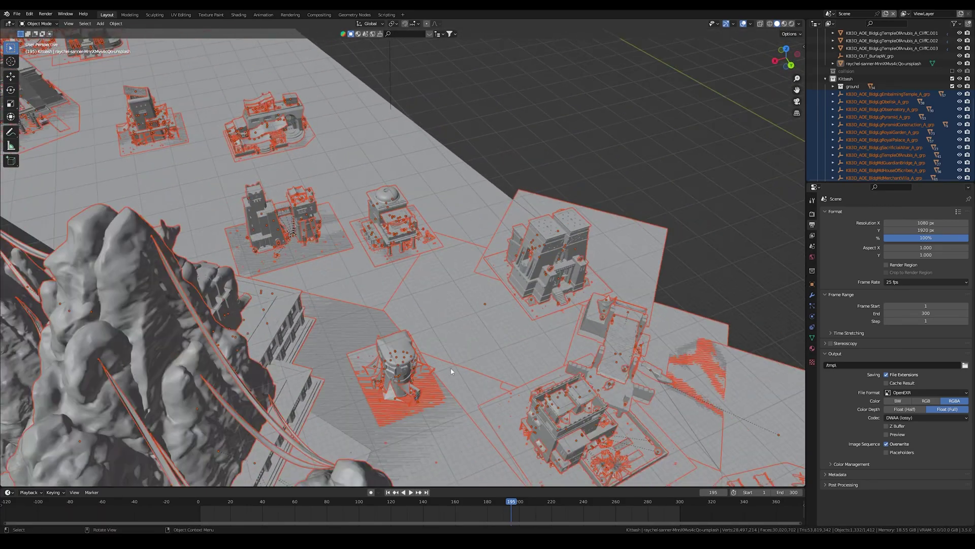
{"action": "middle_click_drag", "start_coordinate": [451, 372], "coordinate": [362, 357]}
{"action": "scroll", "coordinate": [457, 361], "scroll_direction": "down", "scroll_amount": 5}
{"action": "middle_click_drag", "start_coordinate": [511, 364], "coordinate": [427, 343]}
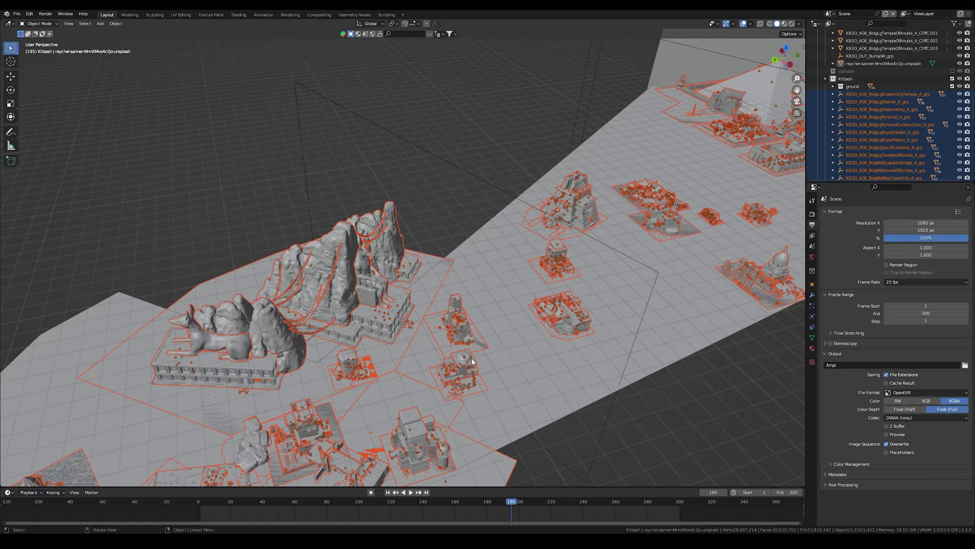
{"action": "scroll", "coordinate": [472, 374], "scroll_direction": "down", "scroll_amount": 4}
{"action": "scroll", "coordinate": [472, 376], "scroll_direction": "up", "scroll_amount": 4}
{"action": "middle_click_drag", "start_coordinate": [472, 376], "coordinate": [589, 320]}
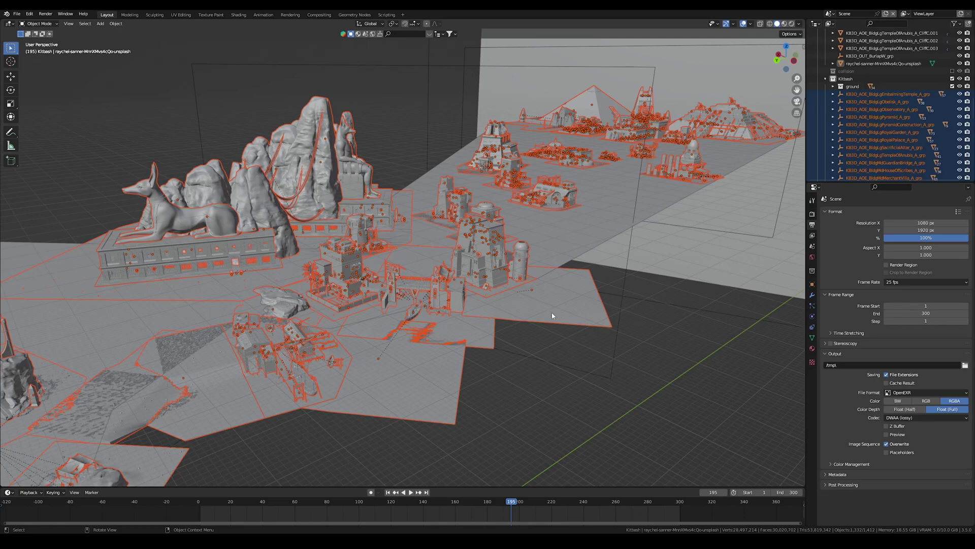
Try to move the guardian bridge's flat water plane at the edge of the city.
{"action": "left_click", "coordinate": [557, 310]}
{"action": "middle_click_drag", "start_coordinate": [443, 309], "coordinate": [512, 325]}
{"action": "key", "text": "g"}
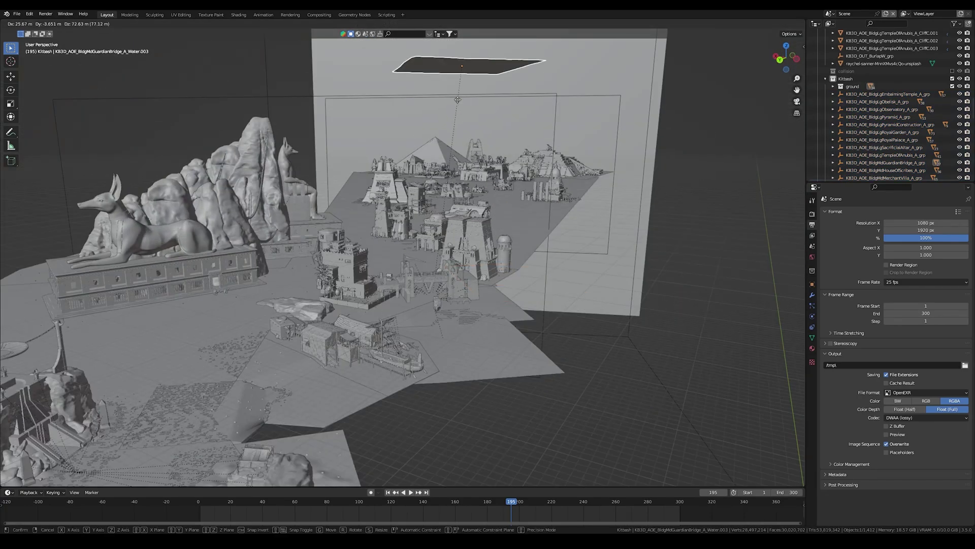
{"action": "key", "text": "Escape"}
{"action": "middle_click_drag", "start_coordinate": [542, 203], "coordinate": [568, 291]}
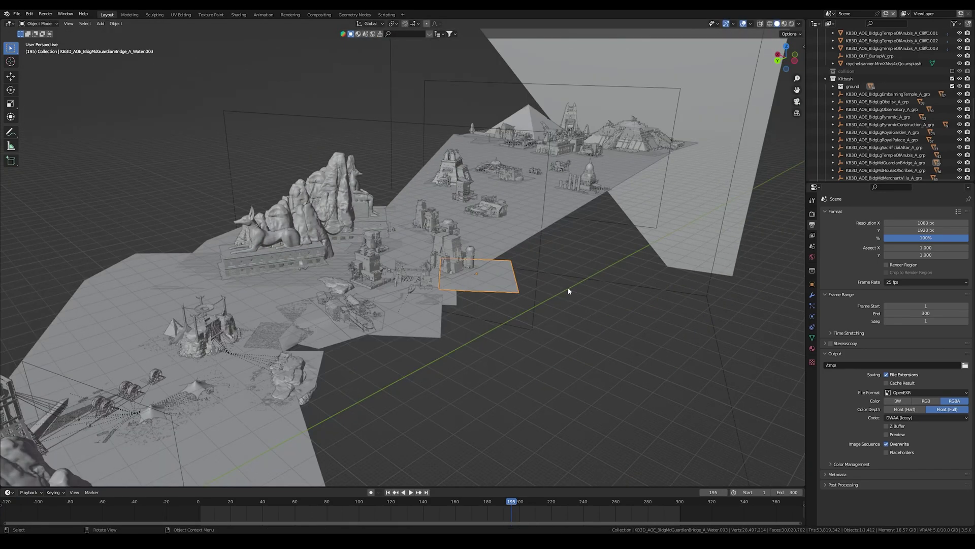
Select the guardian bridge's water plane and toggle the ground collection off and back on to check what it contains.
{"action": "left_click", "coordinate": [833, 87]}
{"action": "scroll", "coordinate": [858, 110], "scroll_direction": "down", "scroll_amount": 6}
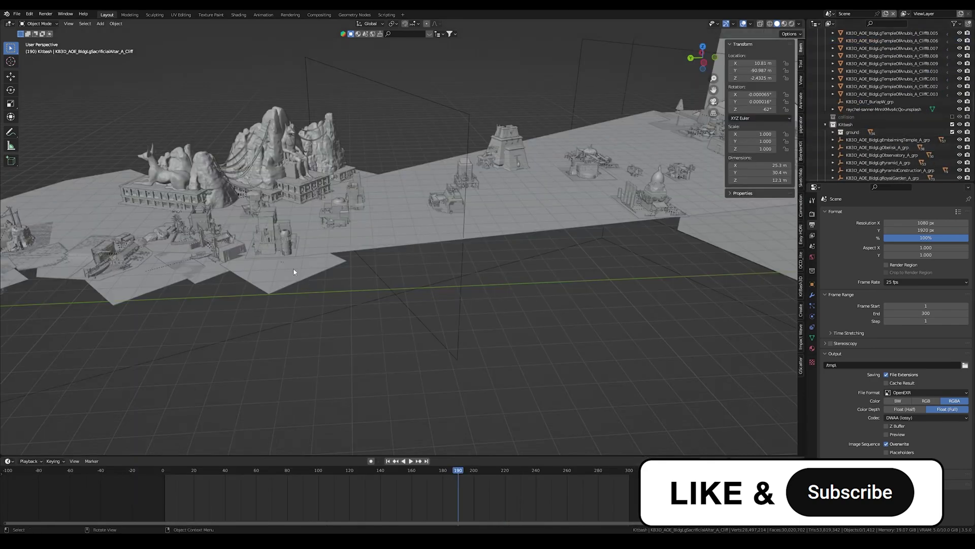
{"action": "left_click", "coordinate": [294, 272]}
{"action": "middle_click_drag", "start_coordinate": [294, 270], "coordinate": [345, 265]}
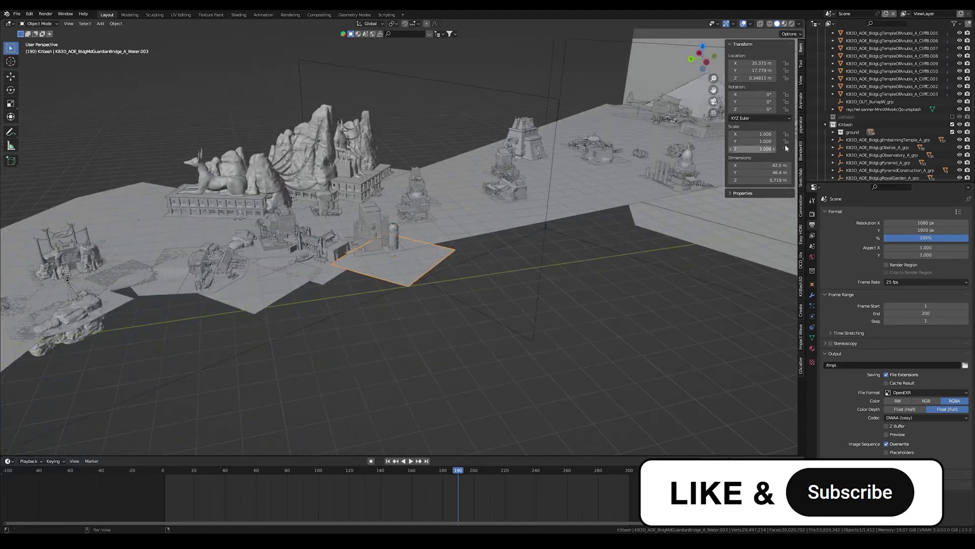
{"action": "left_click", "coordinate": [952, 132]}
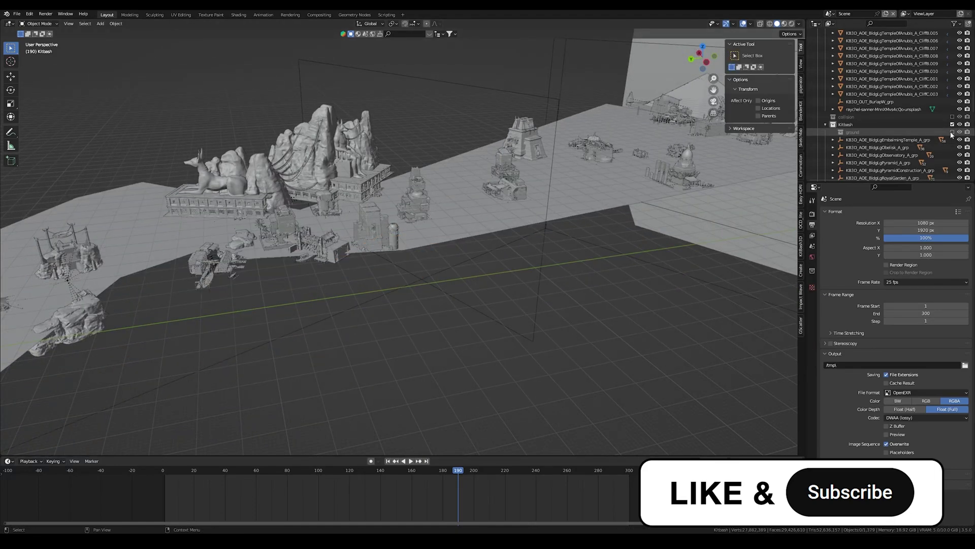
{"action": "left_click", "coordinate": [952, 133]}
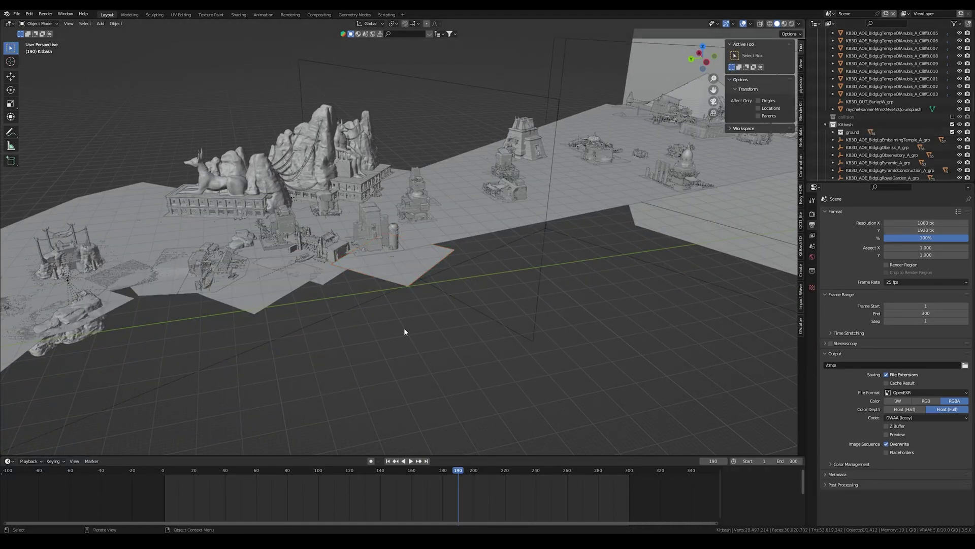
Exclude the ground collection, select all remaining Kitbash objects and include the ground collection again.
{"action": "left_click", "coordinate": [952, 132]}
{"action": "right_click", "coordinate": [862, 124]}
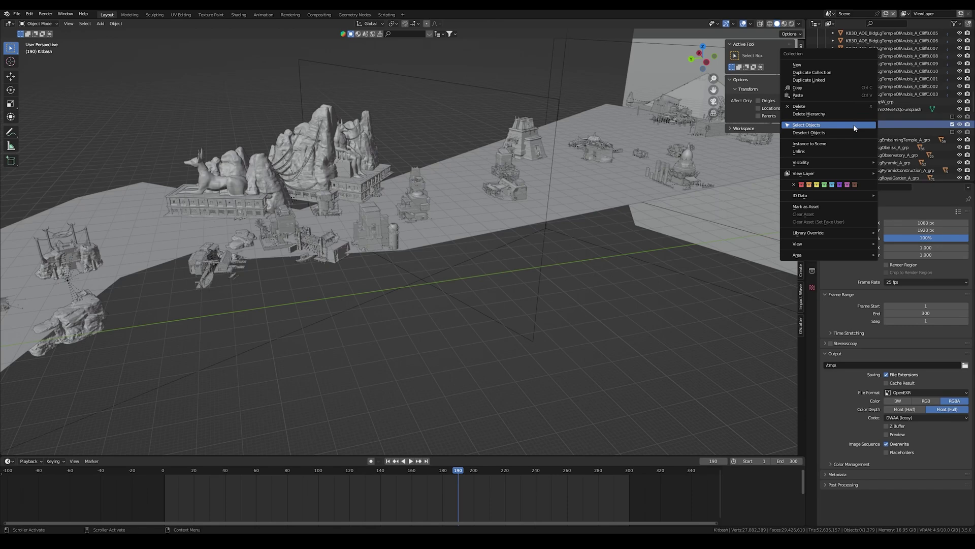
{"action": "left_click", "coordinate": [853, 124]}
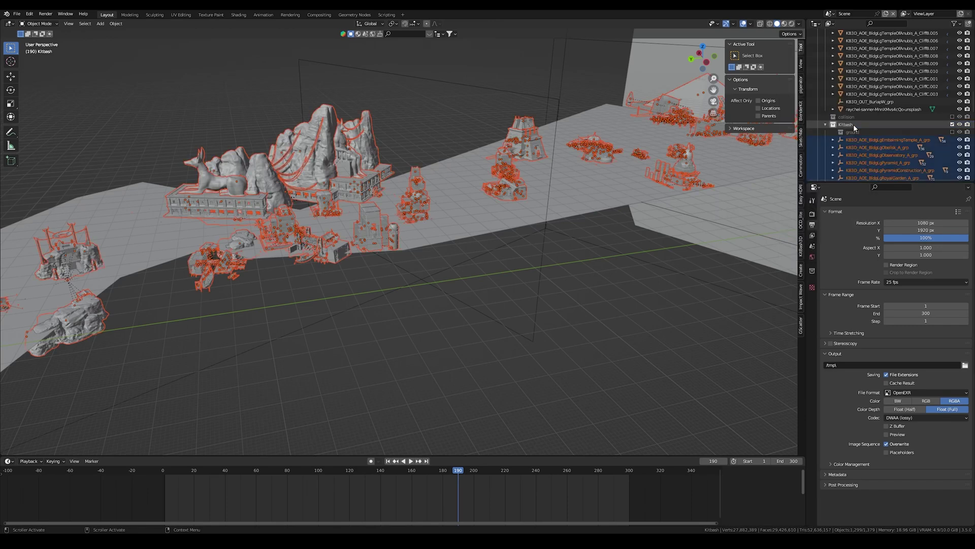
{"action": "left_click", "coordinate": [953, 133]}
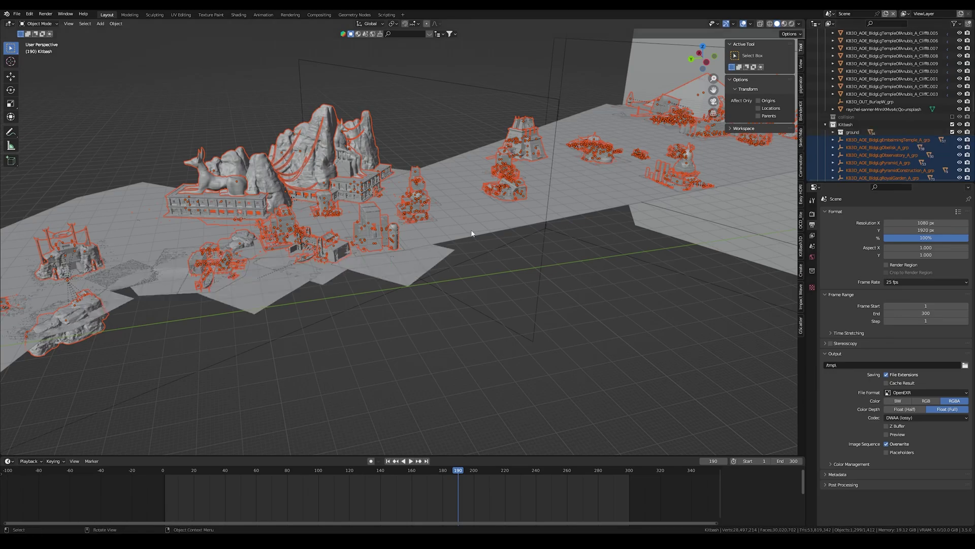
Inspect the selected Kitbash buildings from the domed temple across the plain to the large pyramid.
{"action": "middle_click_drag", "start_coordinate": [365, 231], "coordinate": [421, 298]}
{"action": "scroll", "coordinate": [420, 295], "scroll_direction": "up", "scroll_amount": 3}
{"action": "middle_click_drag", "start_coordinate": [519, 153], "coordinate": [434, 338], "text": "shift"}
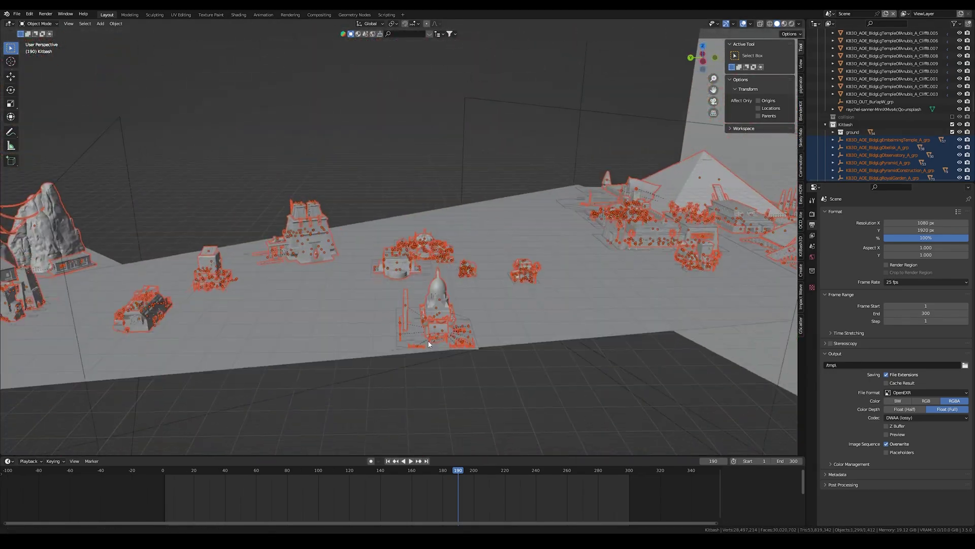
{"action": "scroll", "coordinate": [441, 337], "scroll_direction": "up", "scroll_amount": 3}
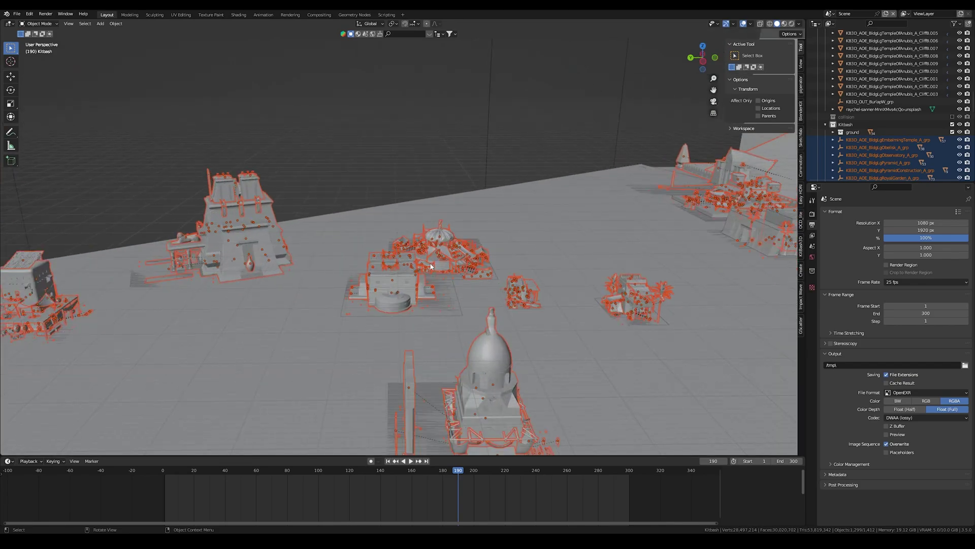
{"action": "scroll", "coordinate": [430, 264], "scroll_direction": "down", "scroll_amount": 2}
{"action": "middle_click_drag", "start_coordinate": [507, 243], "coordinate": [244, 262], "text": "shift"}
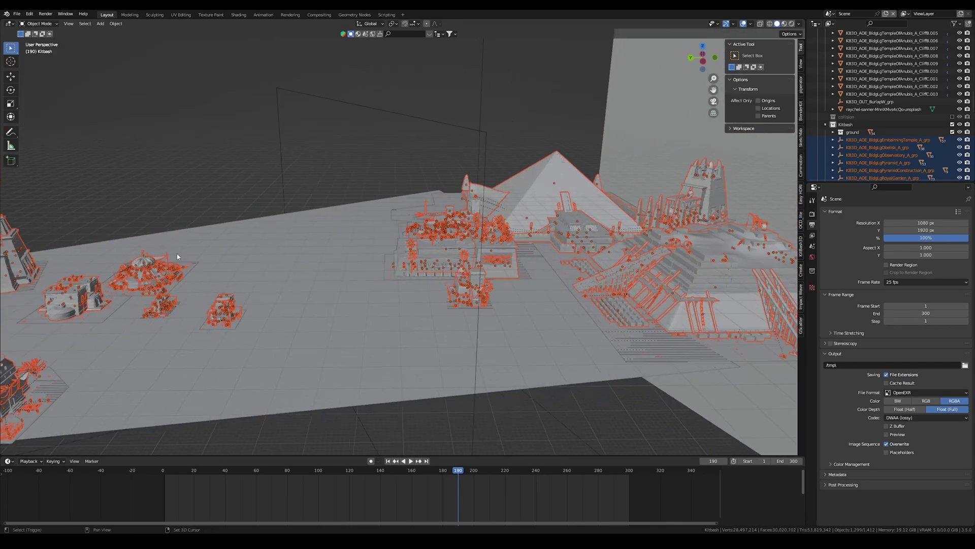
{"action": "middle_click_drag", "start_coordinate": [602, 238], "coordinate": [477, 308], "text": "shift"}
{"action": "scroll", "coordinate": [475, 305], "scroll_direction": "up", "scroll_amount": 2}
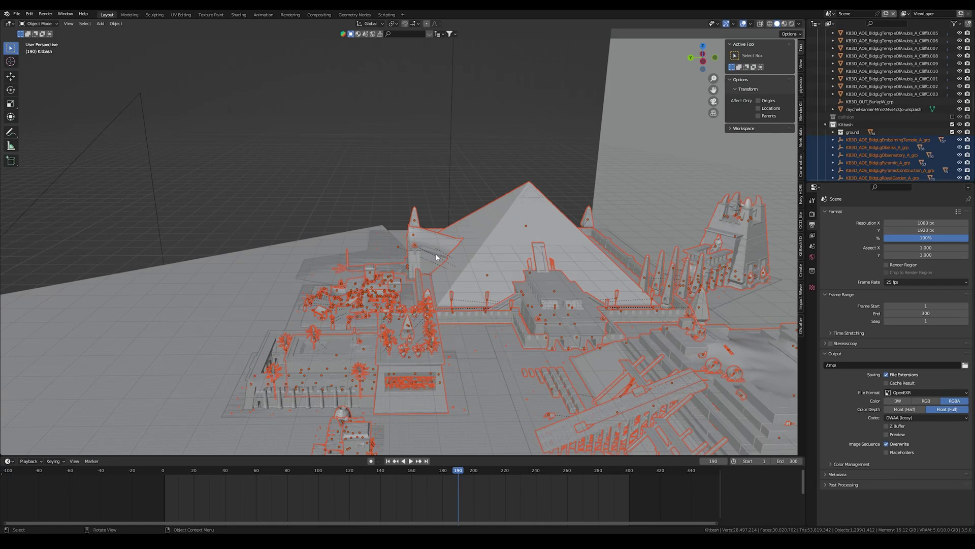
Expand the Embalming Temple group in the Kitbash collection to review its child meshes, and collapse it again.
{"action": "scroll", "coordinate": [863, 127], "scroll_direction": "down", "scroll_amount": 2}
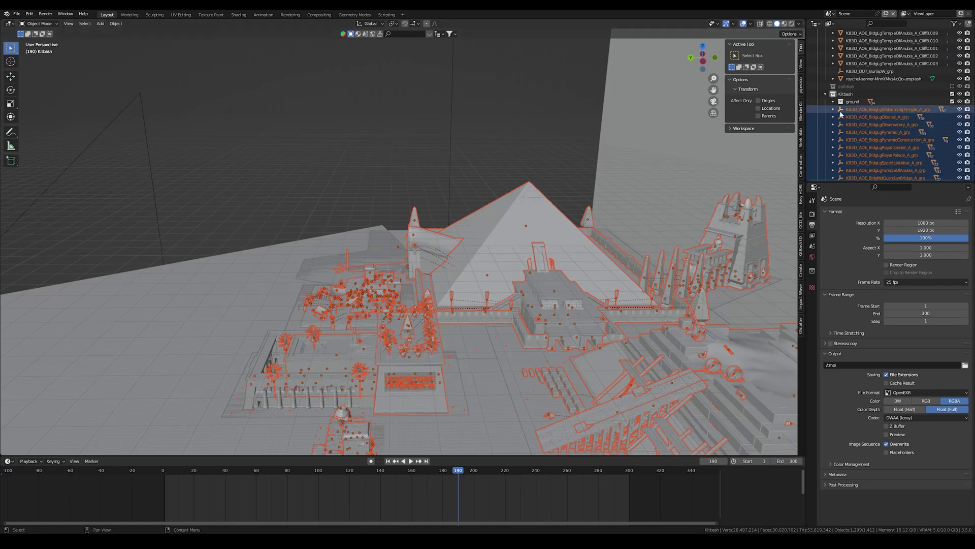
{"action": "left_click", "coordinate": [833, 109]}
{"action": "scroll", "coordinate": [867, 115], "scroll_direction": "down", "scroll_amount": 3}
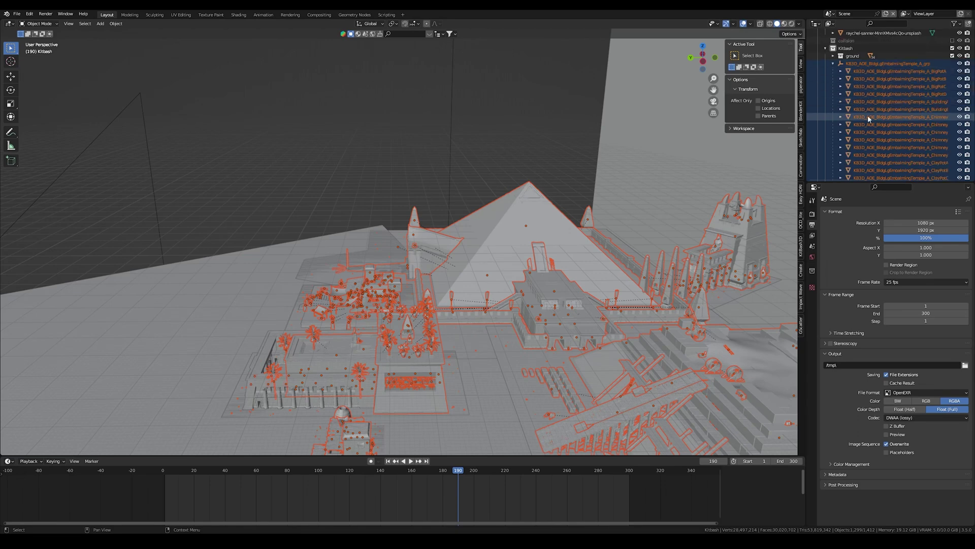
{"action": "scroll", "coordinate": [867, 116], "scroll_direction": "up", "scroll_amount": 1}
{"action": "scroll", "coordinate": [875, 166], "scroll_direction": "up", "scroll_amount": 1}
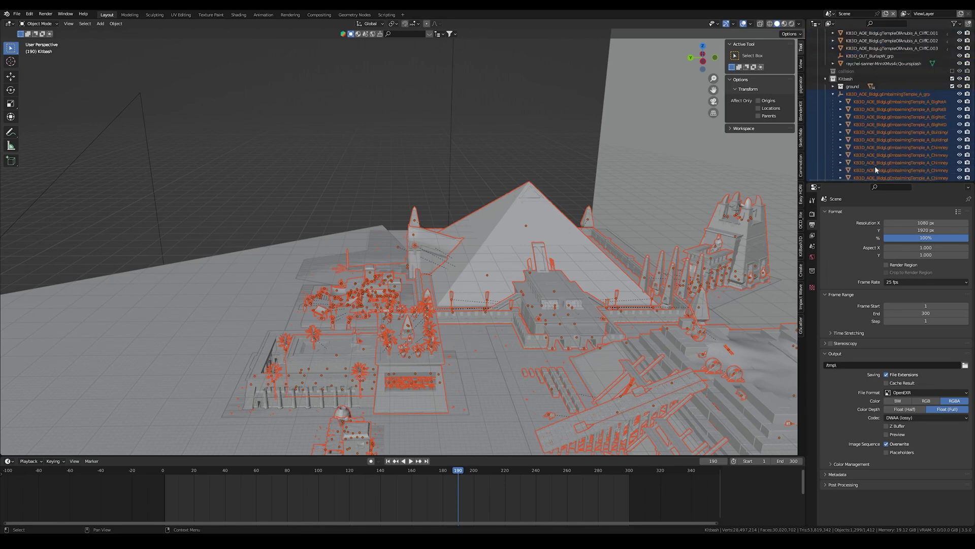
{"action": "scroll", "coordinate": [875, 166], "scroll_direction": "up", "scroll_amount": 2}
{"action": "left_click", "coordinate": [833, 125]}
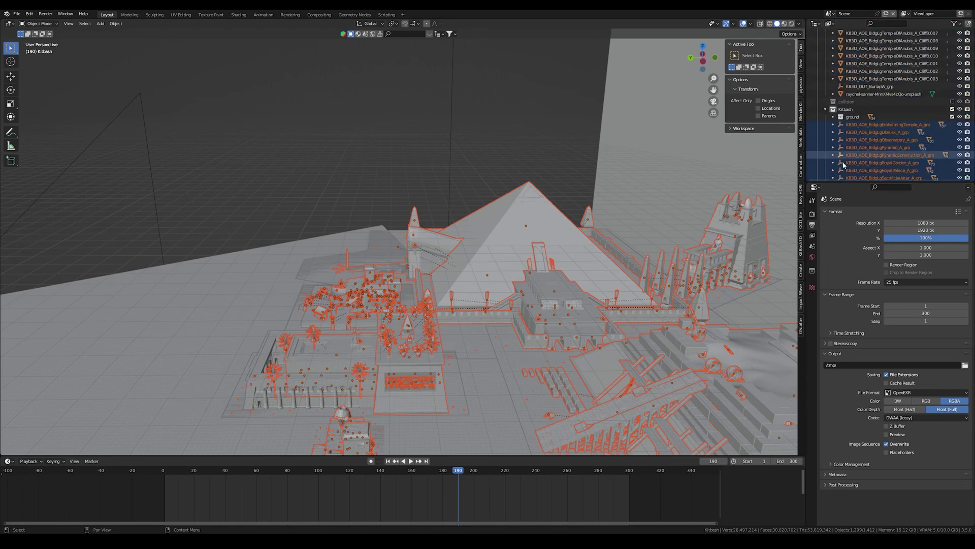
{"action": "scroll", "coordinate": [518, 211], "scroll_direction": "down", "scroll_amount": 5}
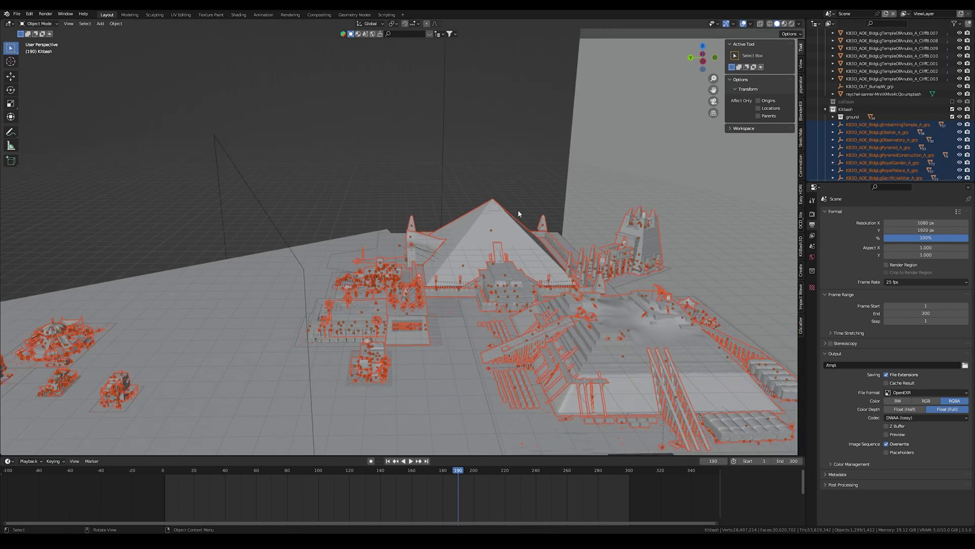
Check the Embalming Temple's child meshes in the Outliner once more against the selected buildings, leaving the group collapsed.
{"action": "middle_click_drag", "start_coordinate": [389, 249], "coordinate": [597, 222], "text": "shift"}
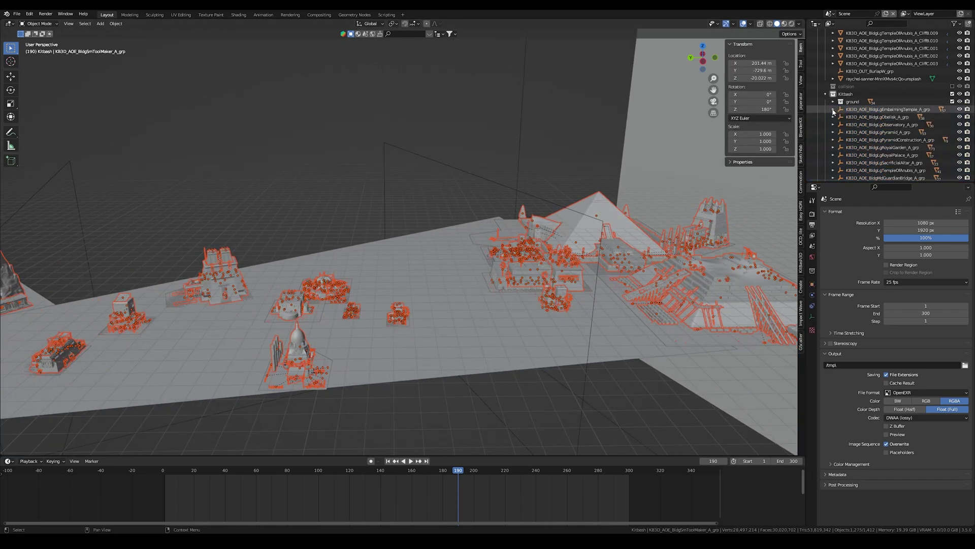
{"action": "left_click", "coordinate": [833, 109]}
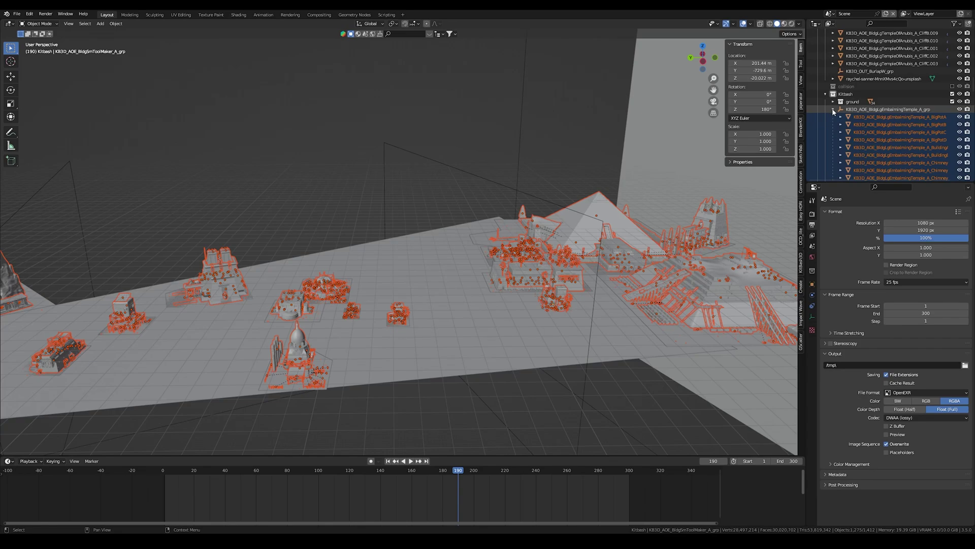
{"action": "left_click", "coordinate": [833, 109]}
Look through the scene camera, go to frame 195 and insert a Location & Rotation keyframe on all selected Kitbash buildings.
{"action": "middle_click_drag", "start_coordinate": [364, 212], "coordinate": [594, 185]}
{"action": "left_click", "coordinate": [713, 101]}
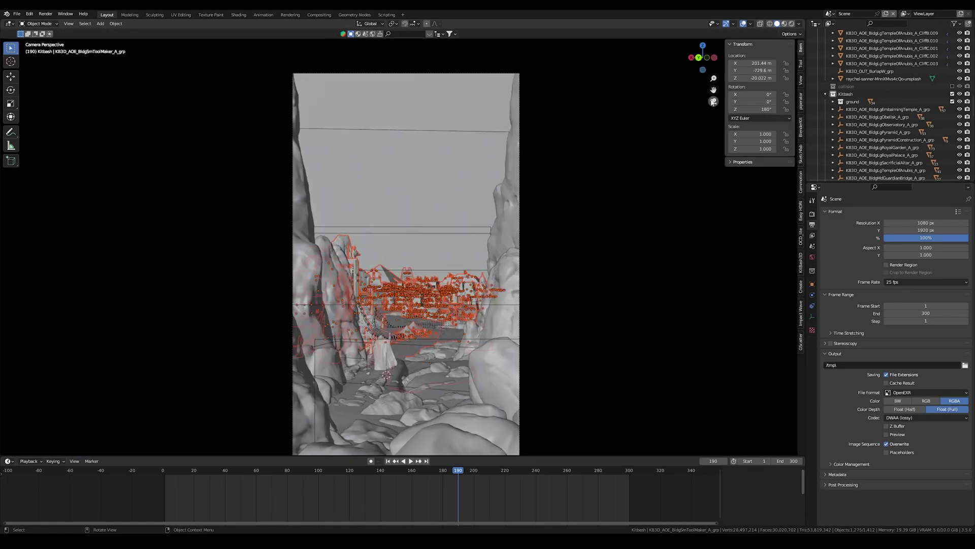
{"action": "key", "text": "Home"}
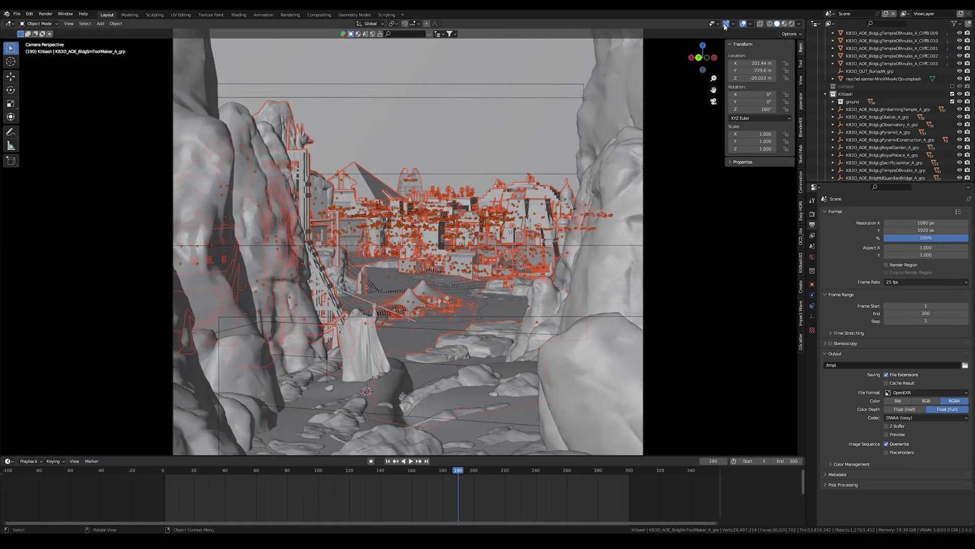
{"action": "middle_click_drag", "start_coordinate": [507, 405], "coordinate": [512, 358], "text": "shift"}
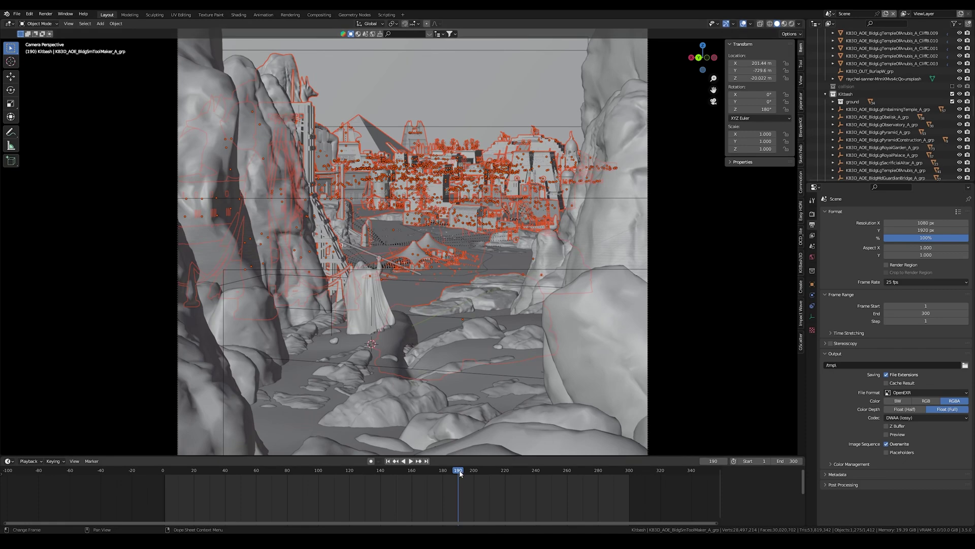
{"action": "key", "text": "space"}
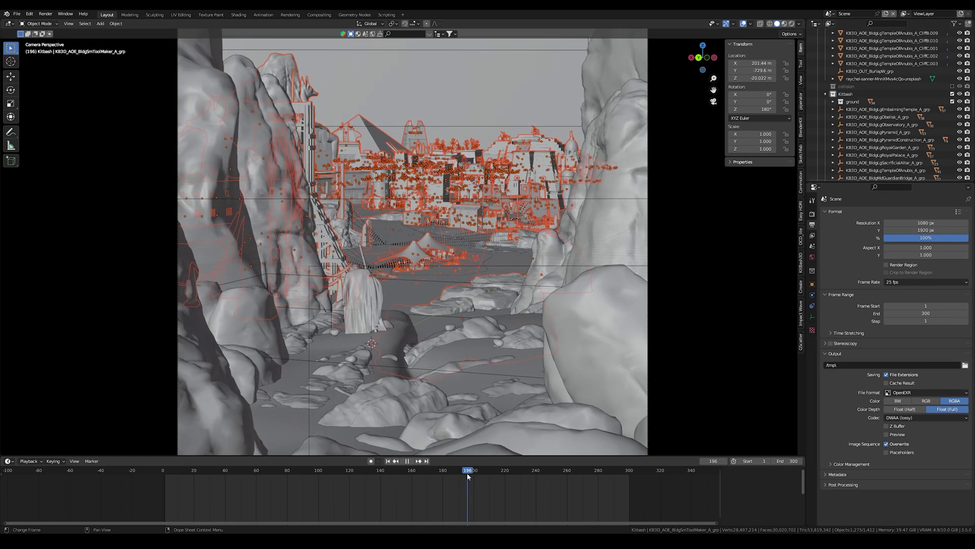
{"action": "left_click", "coordinate": [467, 475]}
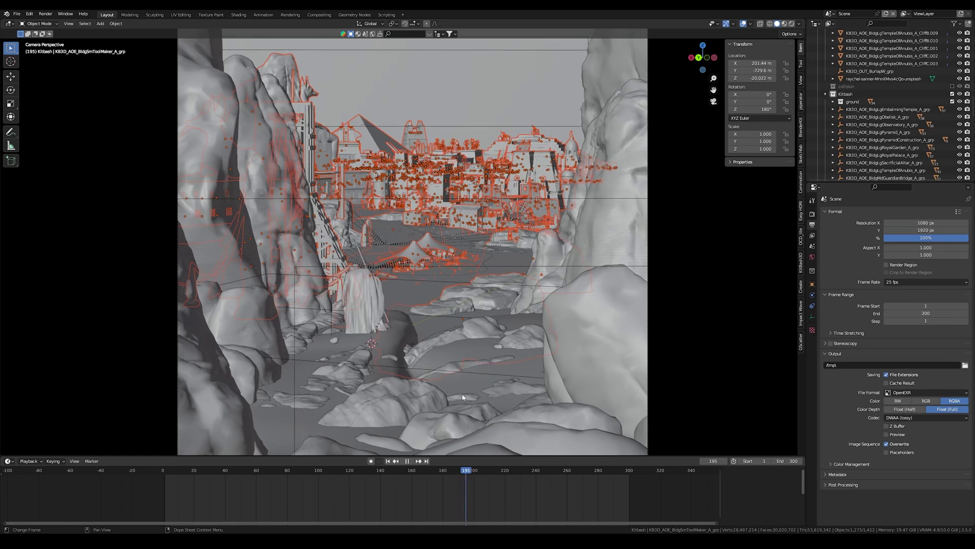
{"action": "key", "text": "space"}
{"action": "key", "text": "i"}
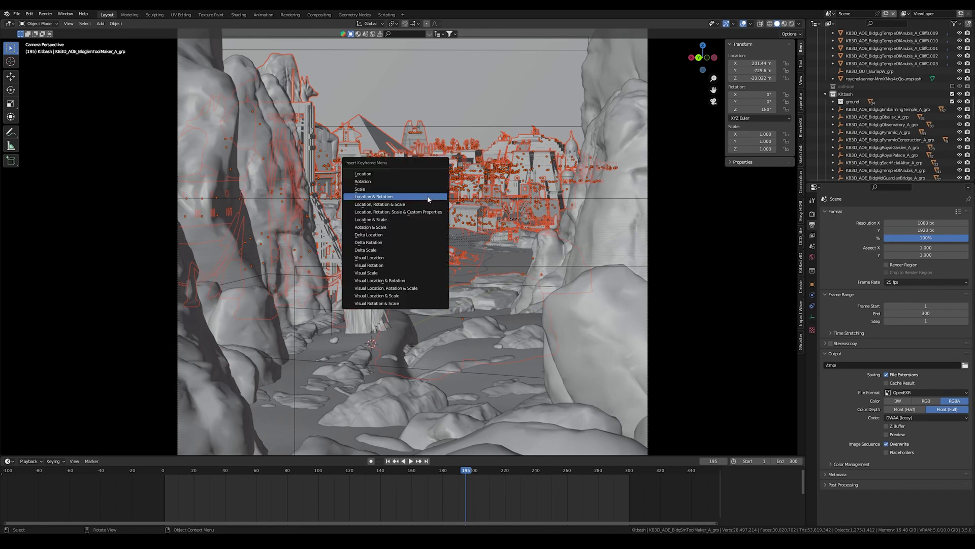
{"action": "left_click", "coordinate": [378, 196]}
Go to frame 200 and apply Randomize Transform to the selected Kitbash buildings.
{"action": "left_click", "coordinate": [475, 473]}
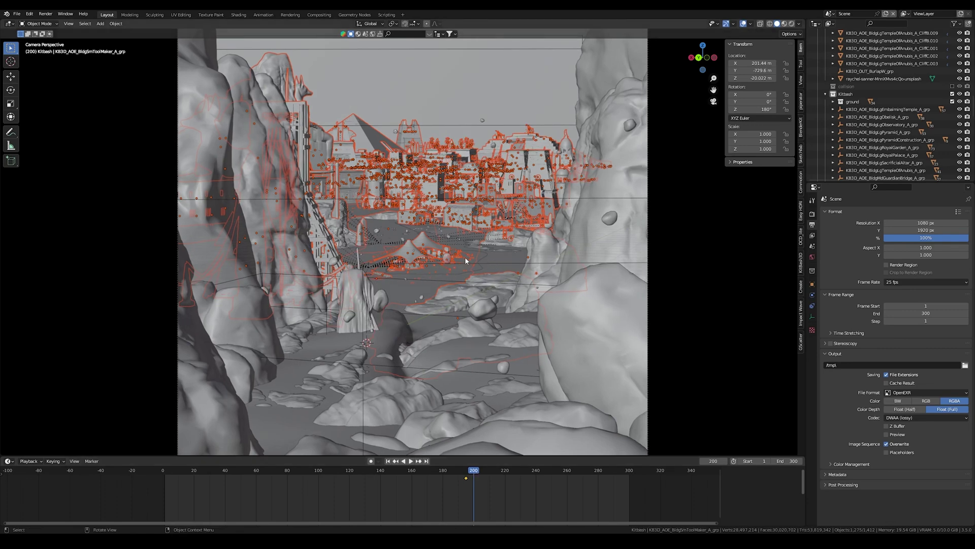
{"action": "scroll", "coordinate": [465, 257], "scroll_direction": "down", "scroll_amount": 2}
{"action": "scroll", "coordinate": [465, 257], "scroll_direction": "up", "scroll_amount": 3}
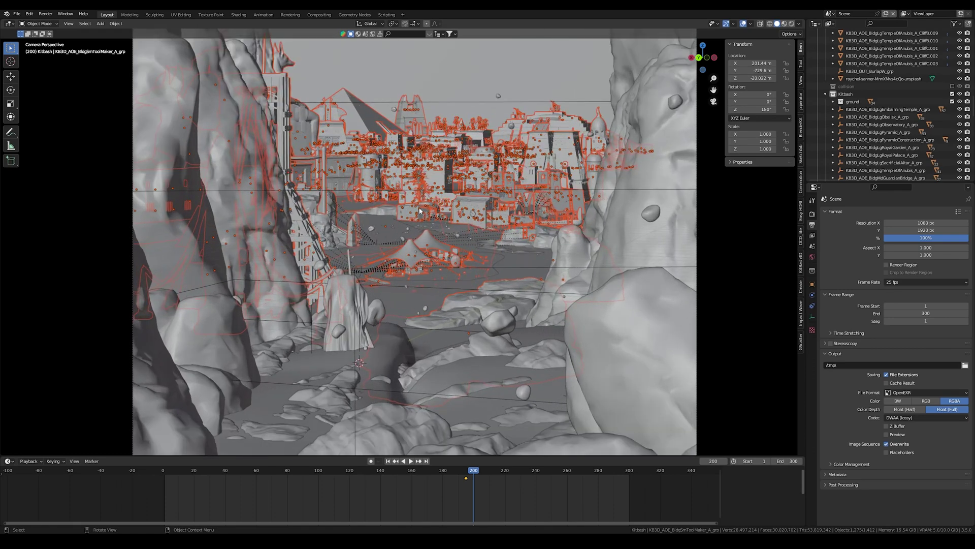
{"action": "key", "text": "shift+r"}
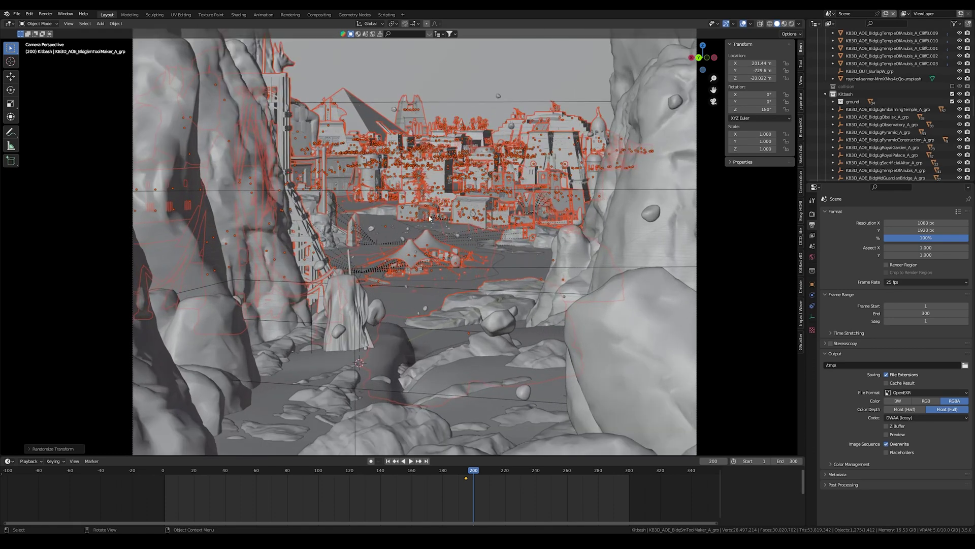
{"action": "key", "text": "F3"}
{"action": "key", "text": "BackSpace"}
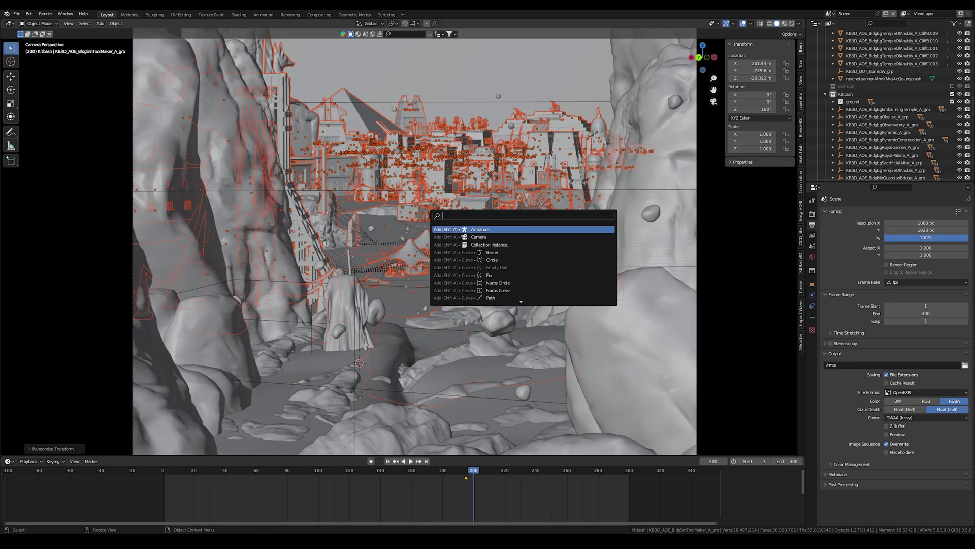
{"action": "type", "text": "randomiz"}
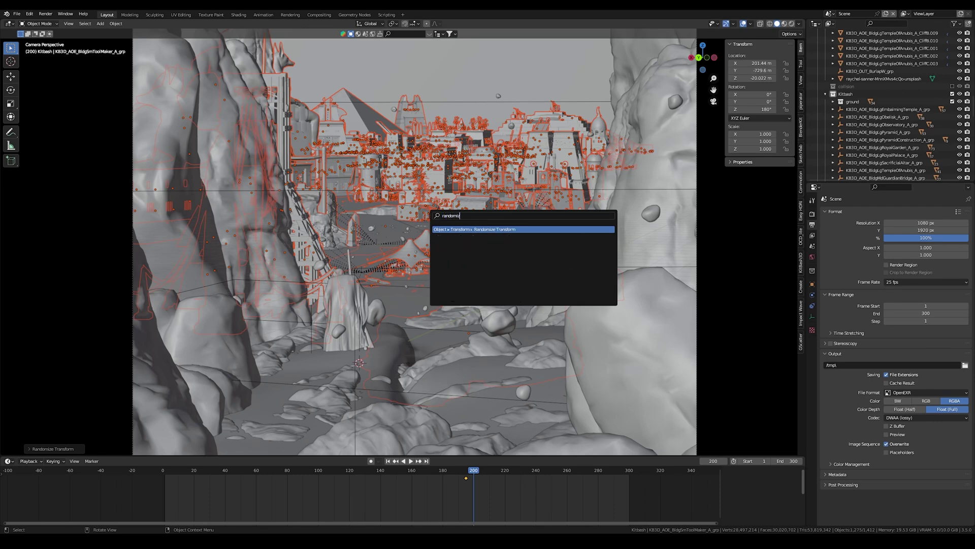
{"action": "key", "text": "Return"}
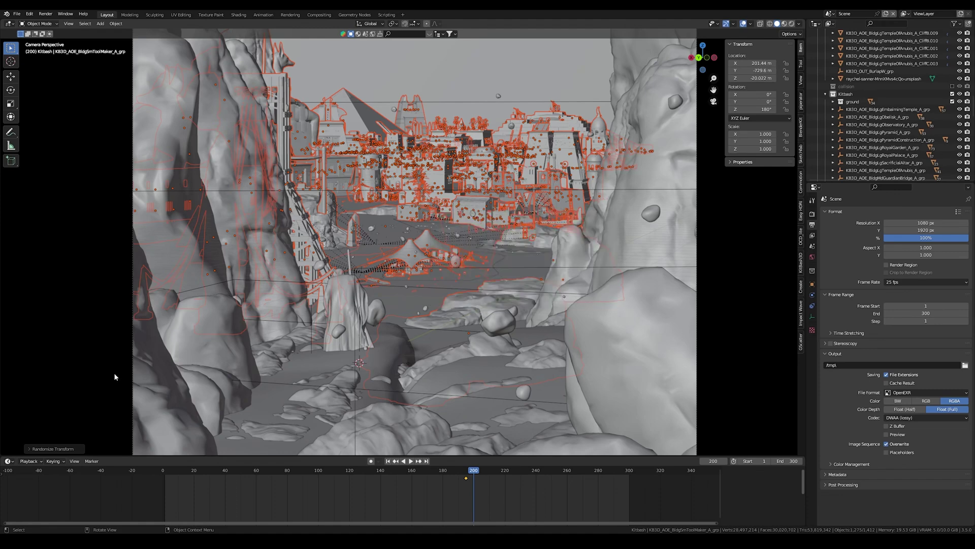
Set the Z location of the Randomize Transform operation to 30 m.
{"action": "left_click", "coordinate": [32, 450]}
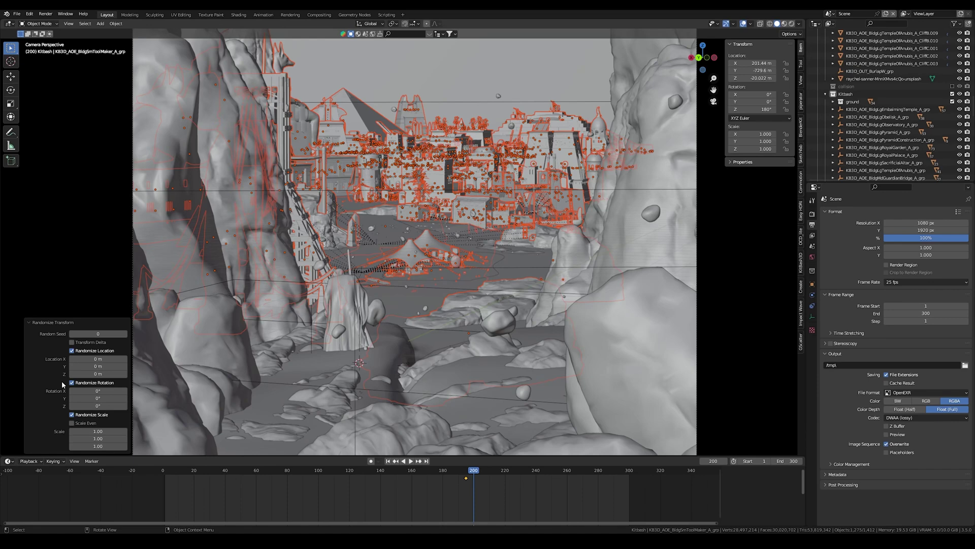
{"action": "left_click", "coordinate": [98, 374]}
{"action": "type", "text": "30"}
{"action": "key", "text": "Return"}
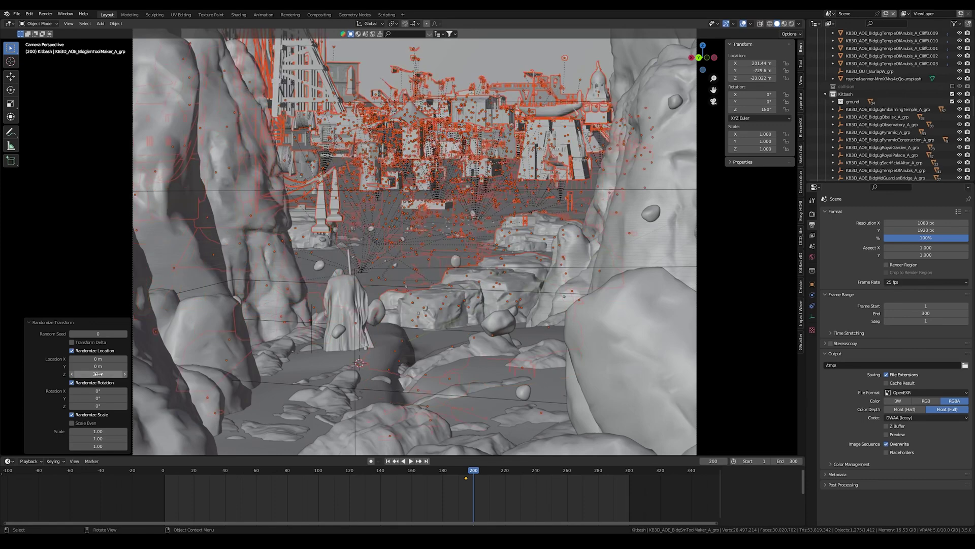
Set the randomized rotation to 10° on X, Y and Z and view the scattered buildings through the camera.
{"action": "middle_click_drag", "start_coordinate": [355, 213], "coordinate": [406, 234]}
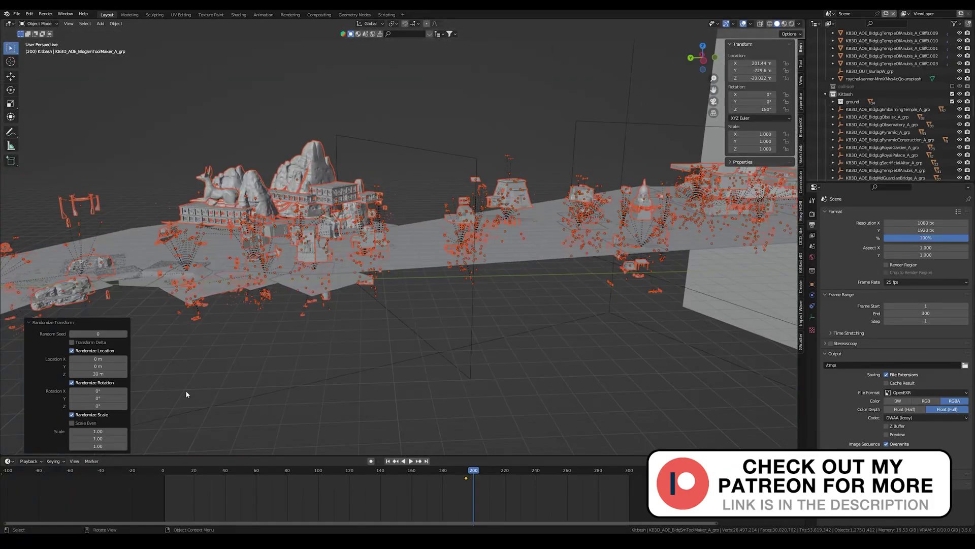
{"action": "left_click", "coordinate": [101, 391]}
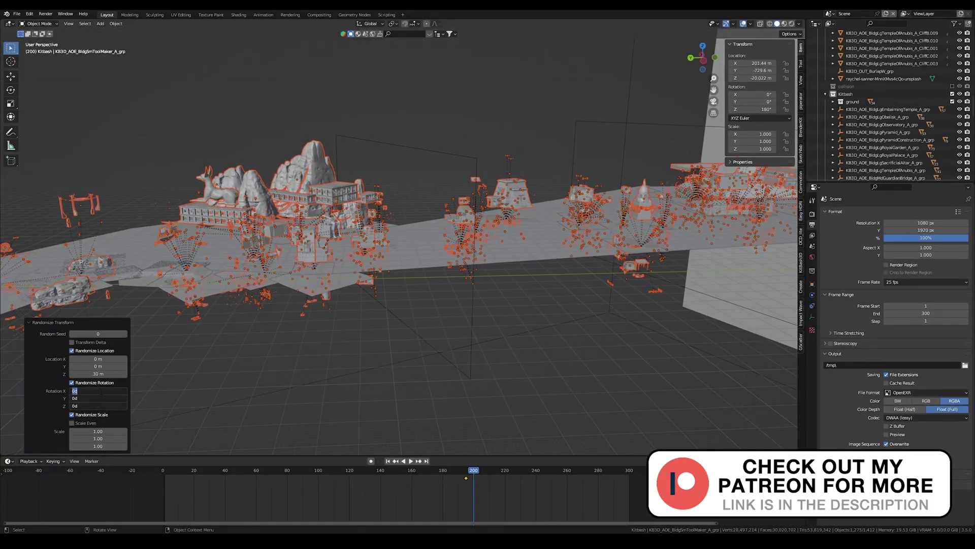
{"action": "type", "text": "10"}
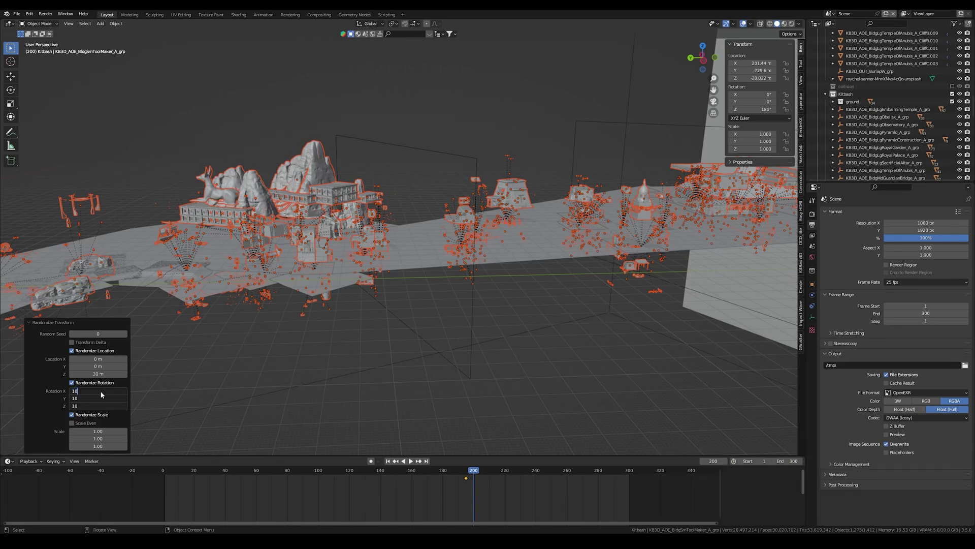
{"action": "key", "text": "Return"}
{"action": "left_click", "coordinate": [713, 101]}
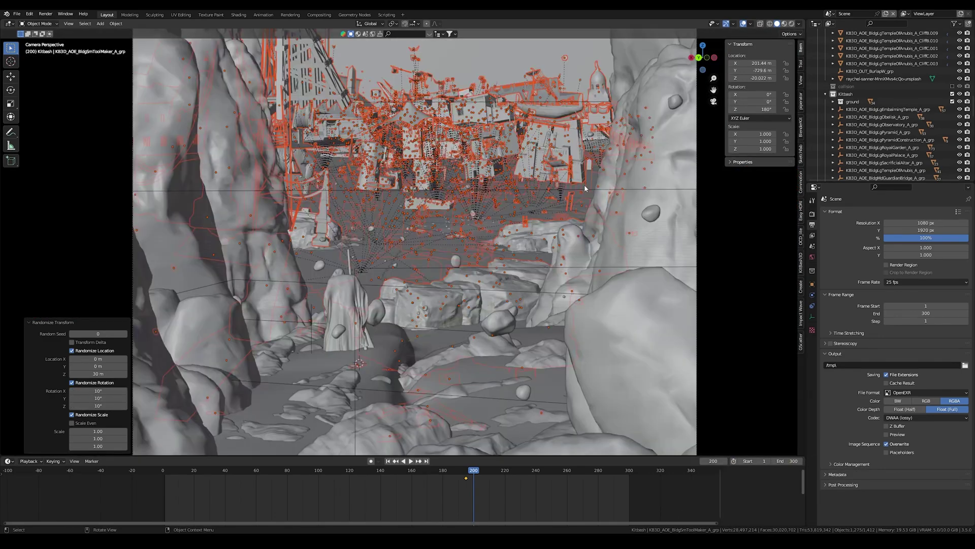
Set the randomized rotation of the buildings to 15° on the X, Y and Z axes.
{"action": "scroll", "coordinate": [490, 172], "scroll_direction": "up", "scroll_amount": 3}
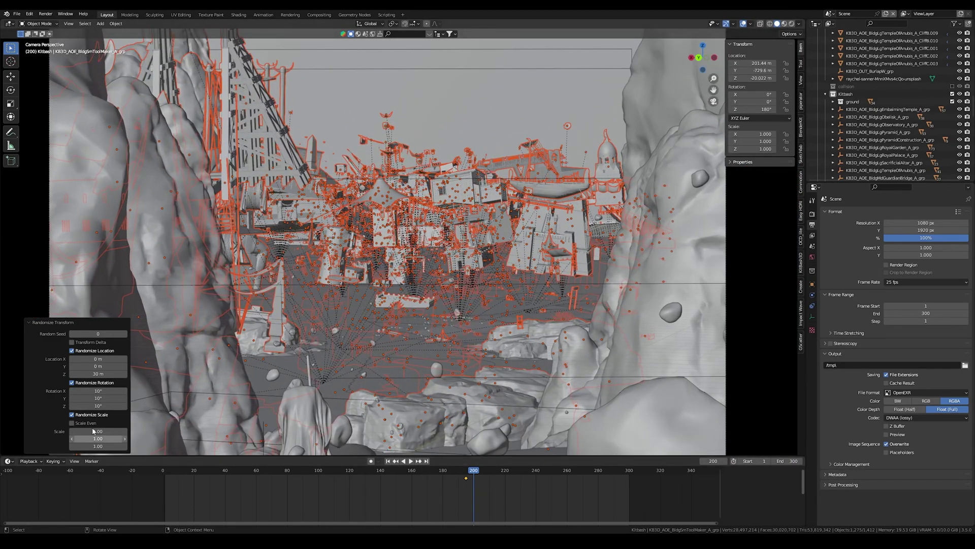
{"action": "left_click_drag", "start_coordinate": [98, 391], "coordinate": [98, 405]}
{"action": "type", "text": "15"}
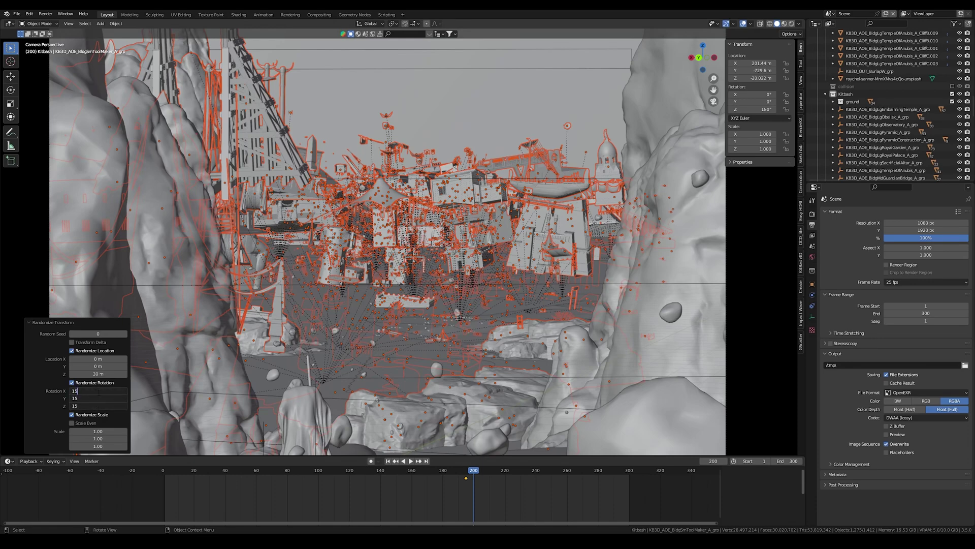
{"action": "key", "text": "Return"}
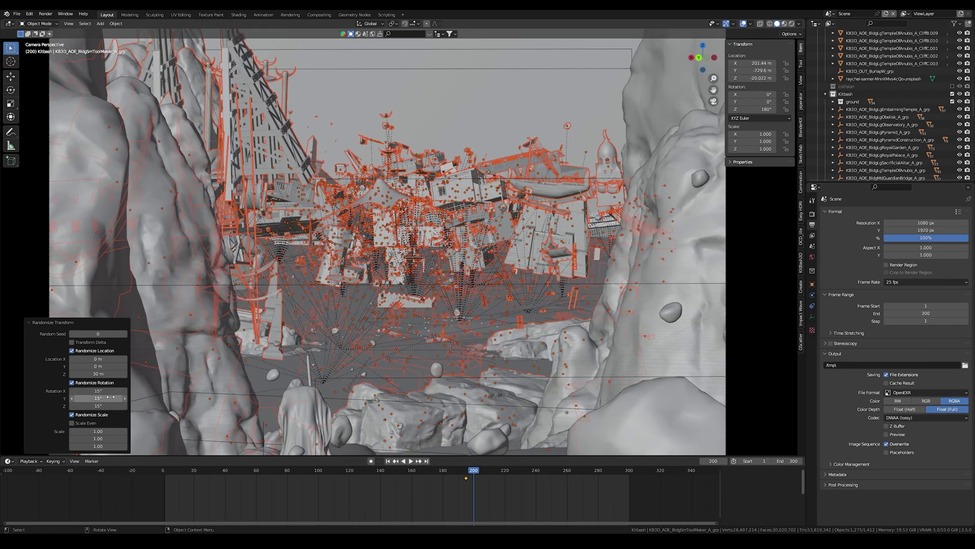
Raise all selected building pieces above the ground by about 42.5 m along the global Z axis.
{"action": "middle_click_drag", "start_coordinate": [617, 233], "coordinate": [532, 239]}
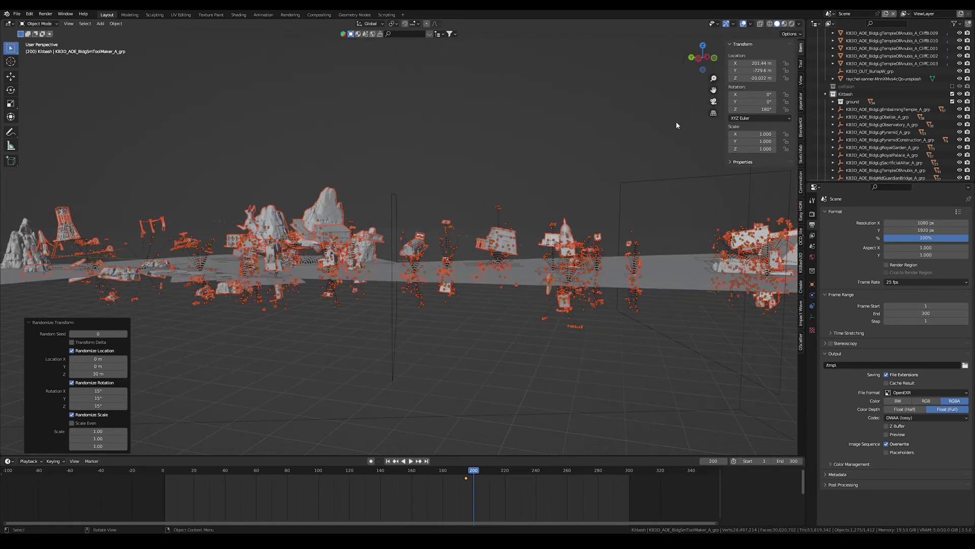
{"action": "scroll", "coordinate": [518, 200], "scroll_direction": "down", "scroll_amount": 2}
{"action": "scroll", "coordinate": [475, 221], "scroll_direction": "up", "scroll_amount": 2}
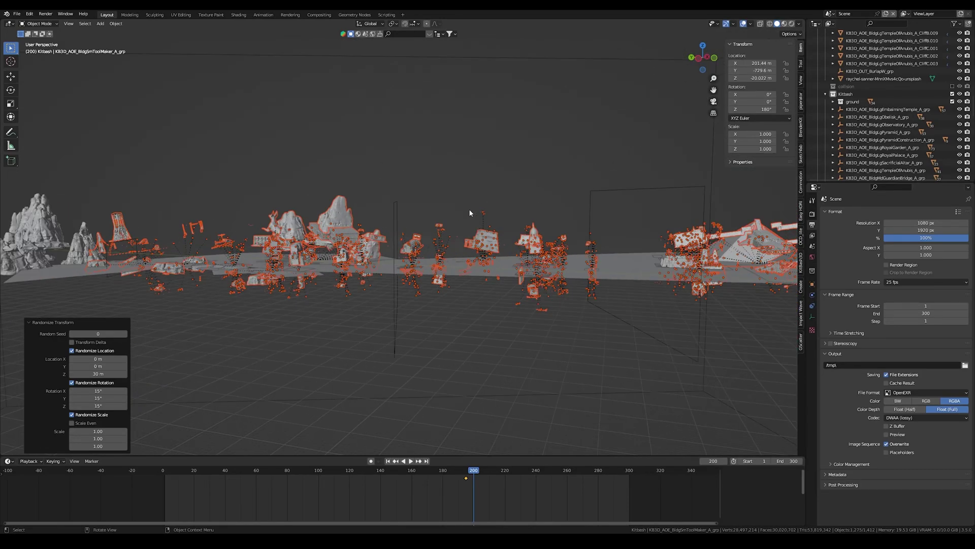
{"action": "key", "text": "g"}
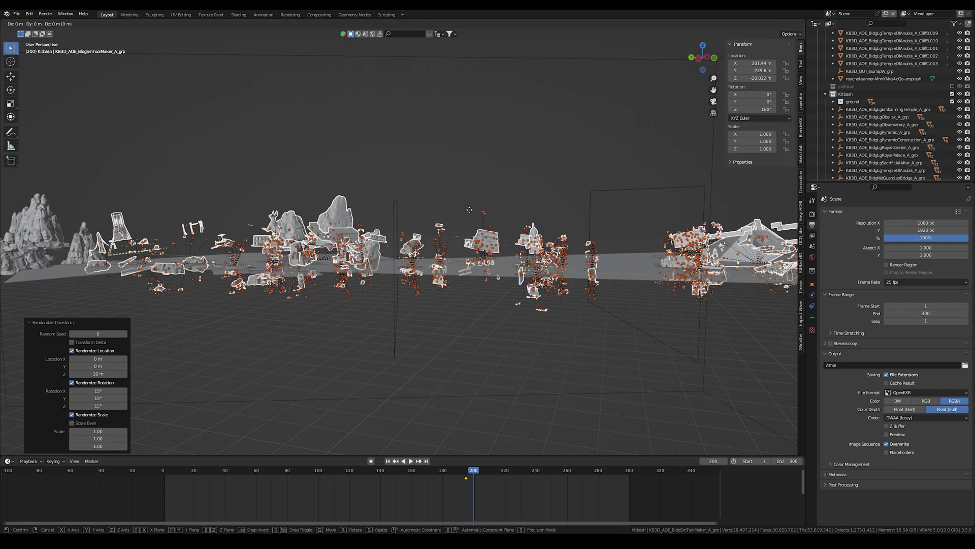
{"action": "key", "text": "z"}
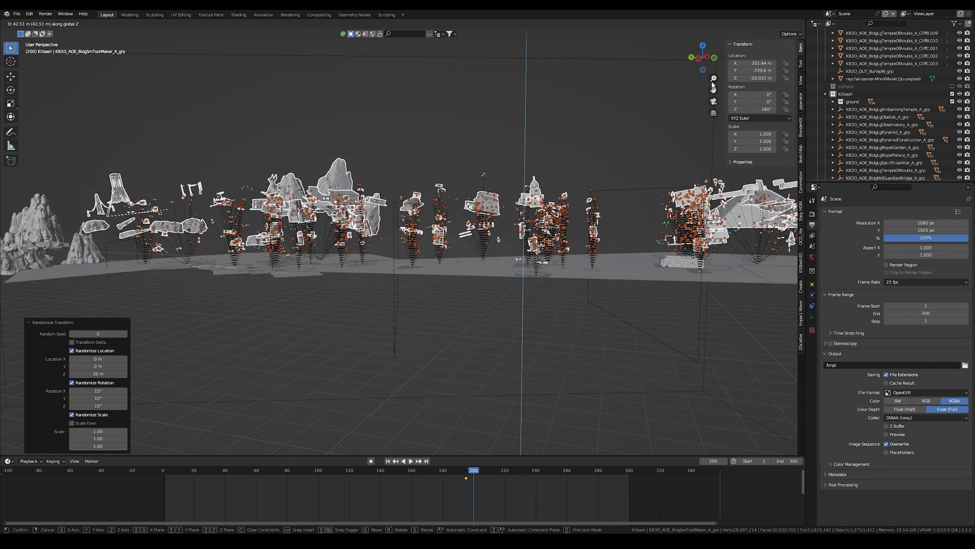
{"action": "left_click", "coordinate": [476, 168]}
In camera view, lower the selected building pieces by about 9.63 m along the global Z axis.
{"action": "key", "text": "KP_0"}
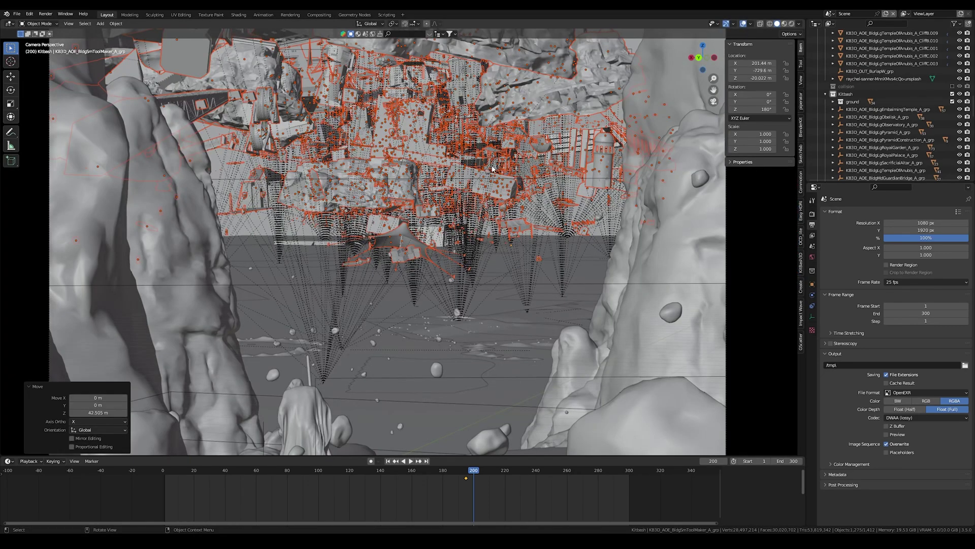
{"action": "key", "text": "g"}
{"action": "key", "text": "z"}
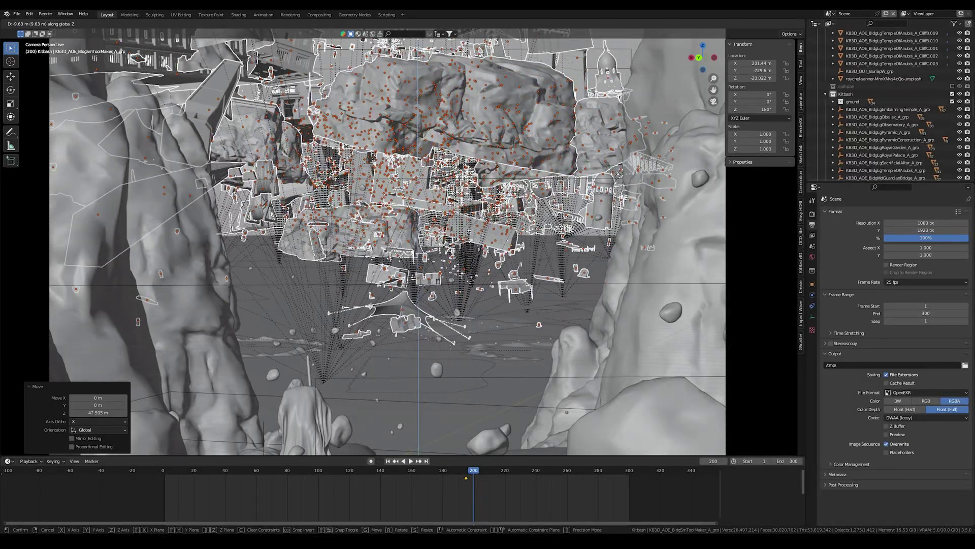
{"action": "left_click", "coordinate": [496, 222]}
Insert a Location & Rotation keyframe at frame 200 for the raised and randomized building pieces.
{"action": "scroll", "coordinate": [421, 224], "scroll_direction": "down", "scroll_amount": 3}
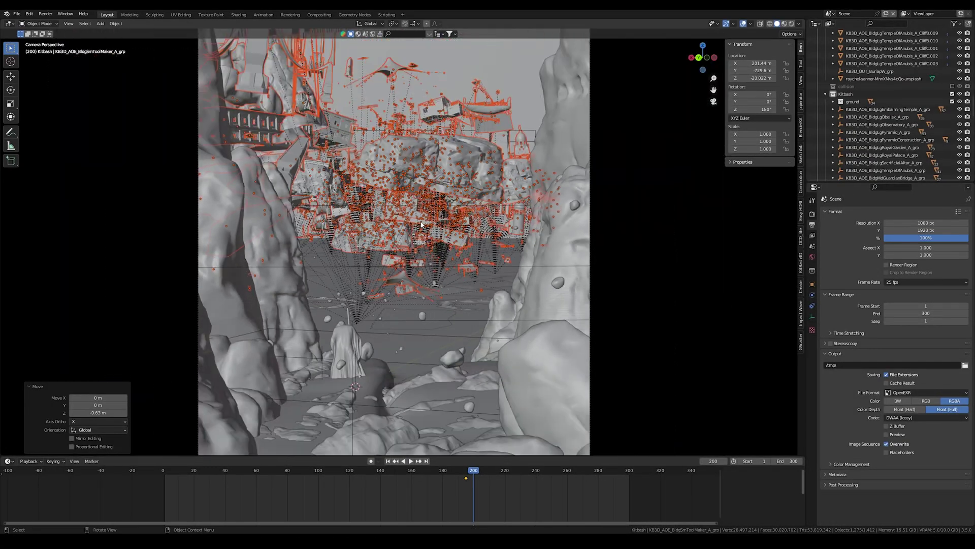
{"action": "scroll", "coordinate": [421, 224], "scroll_direction": "down", "scroll_amount": 1}
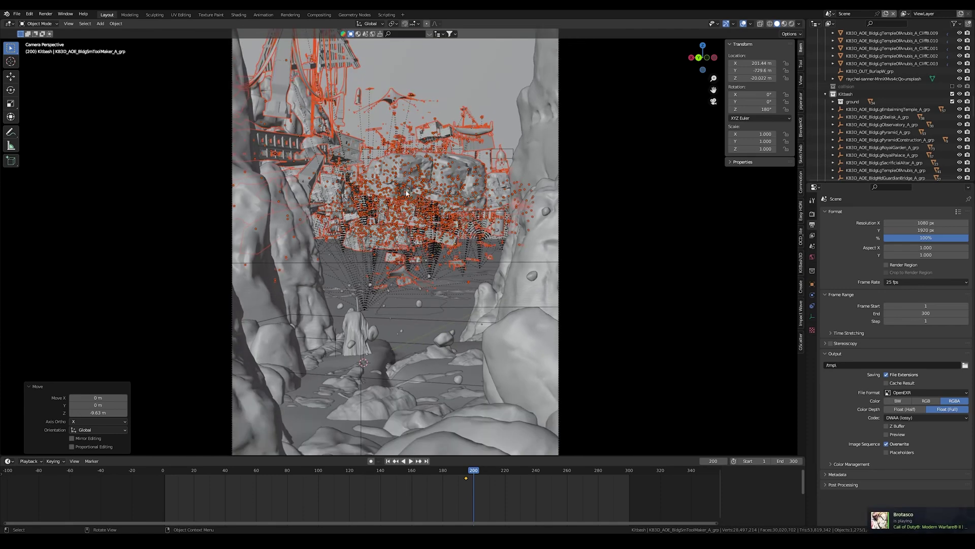
{"action": "middle_click_drag", "start_coordinate": [384, 140], "coordinate": [377, 216], "text": "shift"}
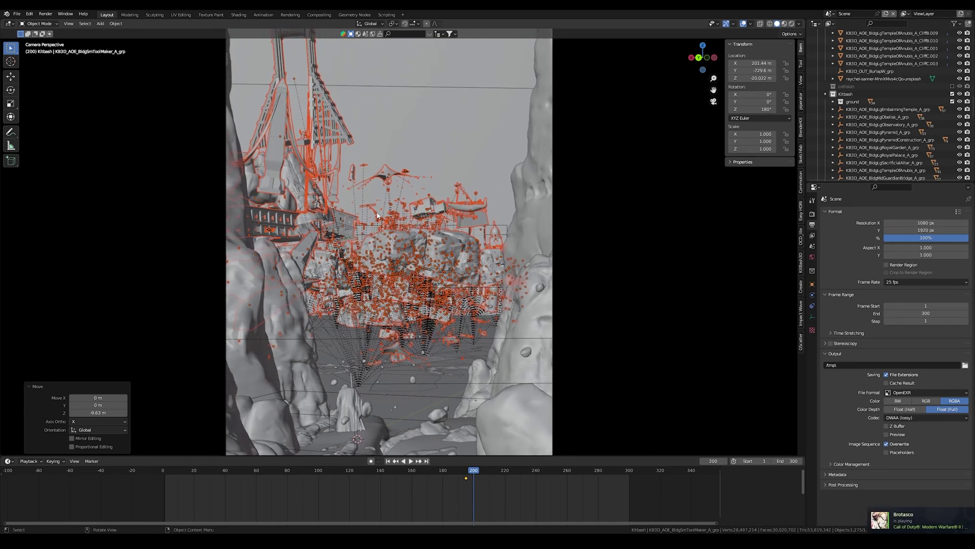
{"action": "scroll", "coordinate": [378, 216], "scroll_direction": "down", "scroll_amount": 1}
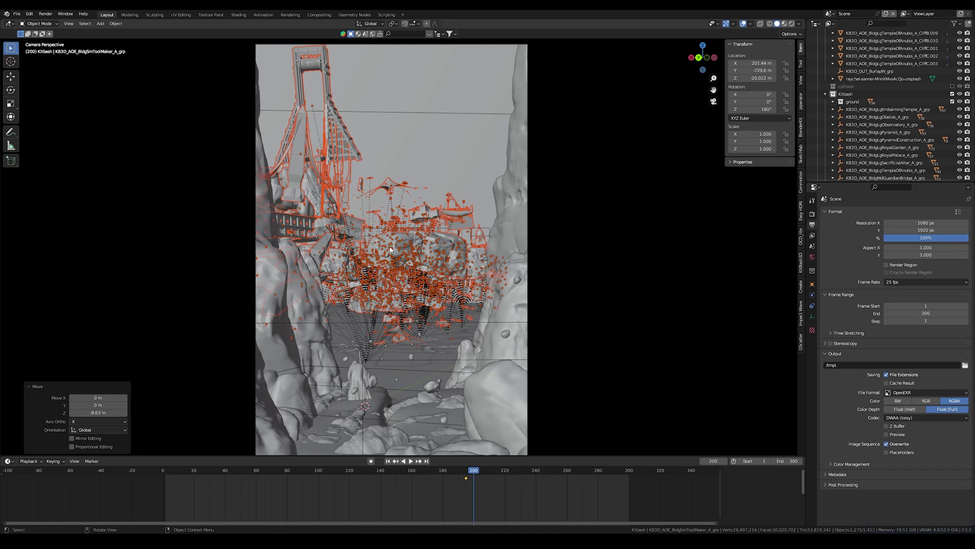
{"action": "key", "text": "i"}
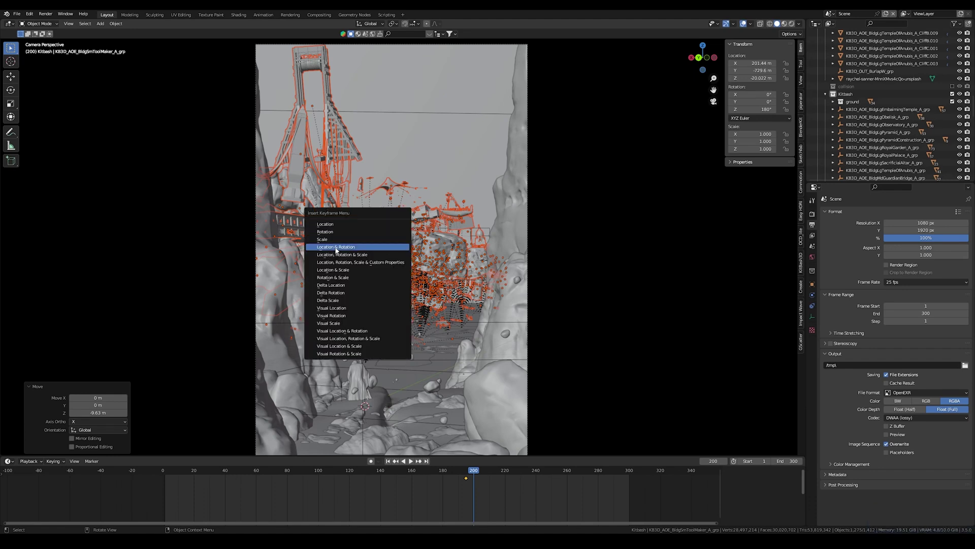
{"action": "left_click", "coordinate": [464, 472]}
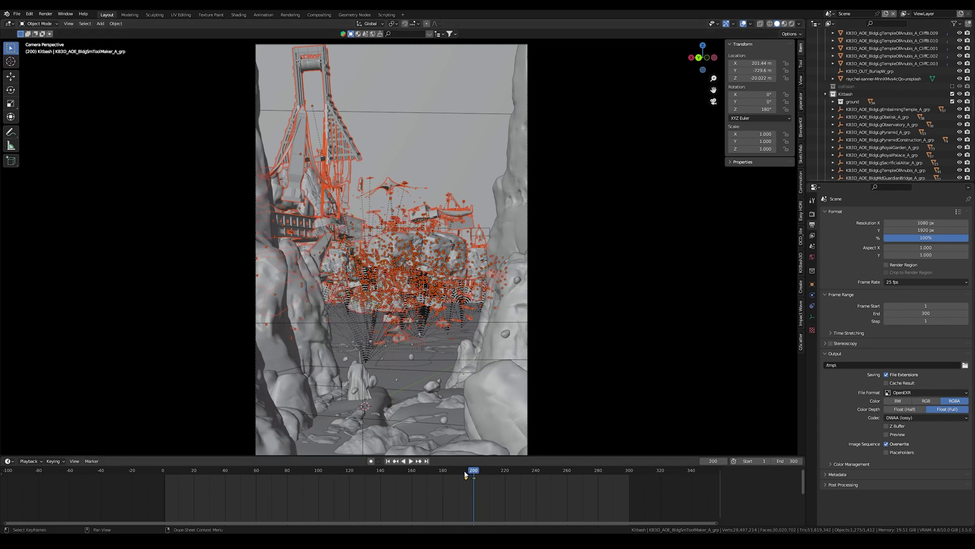
Preview the building break-up from about frame 195 to 234 in camera view with the viewport overlays hidden.
{"action": "left_click_drag", "start_coordinate": [465, 473], "coordinate": [475, 474]}
{"action": "left_click", "coordinate": [743, 23]}
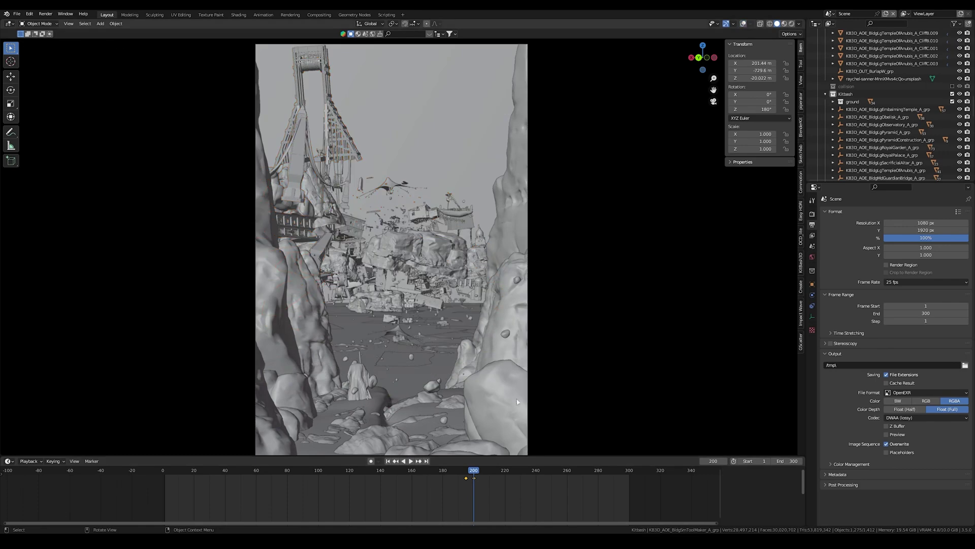
{"action": "left_click_drag", "start_coordinate": [470, 471], "coordinate": [478, 472]}
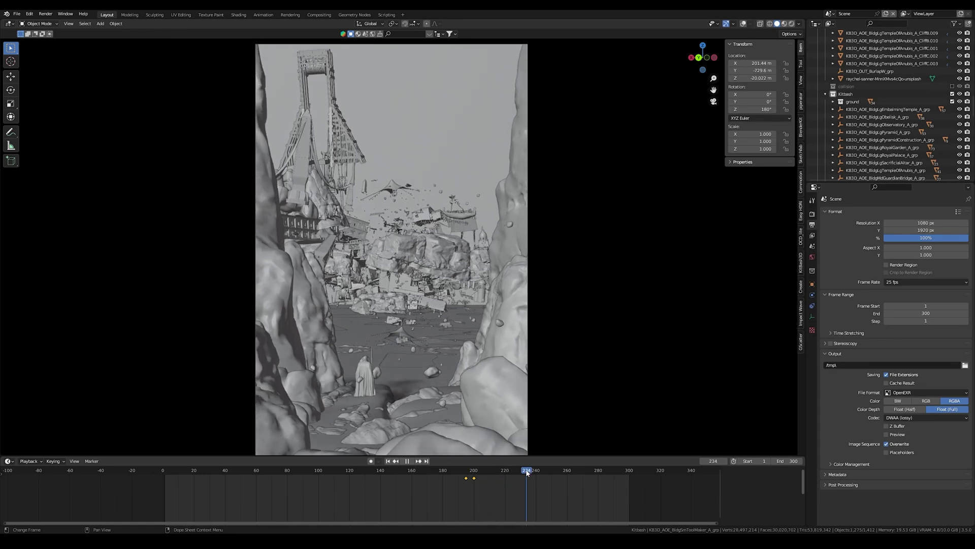
{"action": "key", "text": "space"}
{"action": "left_click", "coordinate": [743, 24]}
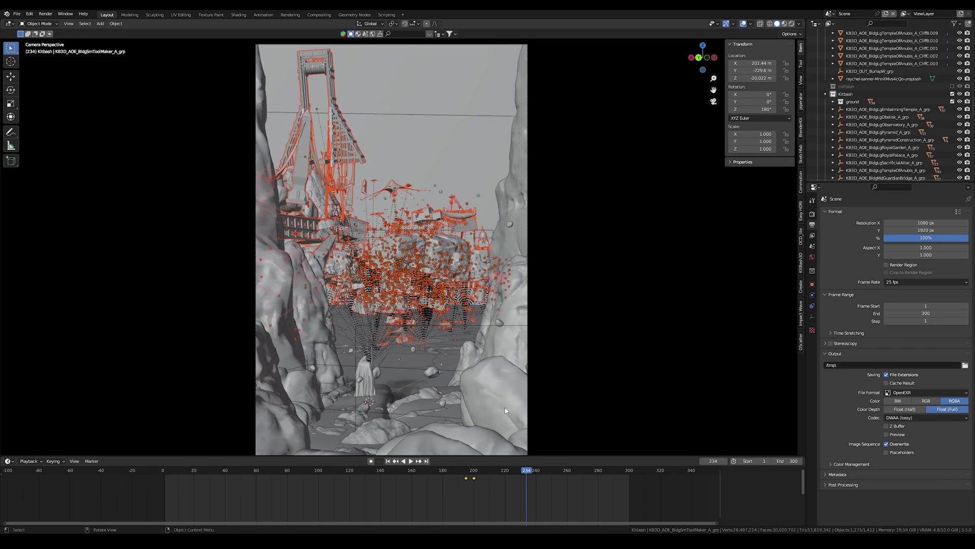
Go to frame 300 and apply Randomize Transform to the selected building pieces.
{"action": "left_click", "coordinate": [422, 149]}
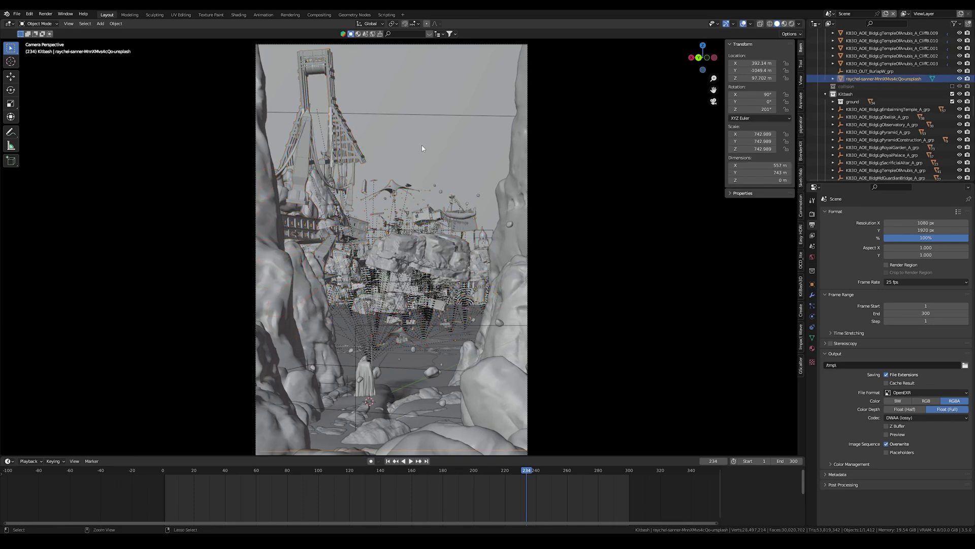
{"action": "key", "text": "ctrl+z"}
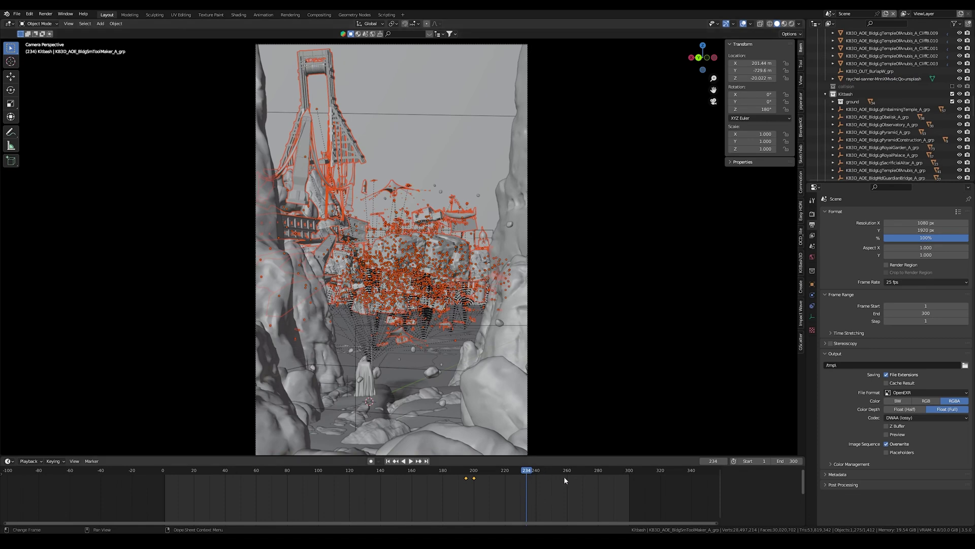
{"action": "left_click", "coordinate": [629, 471]}
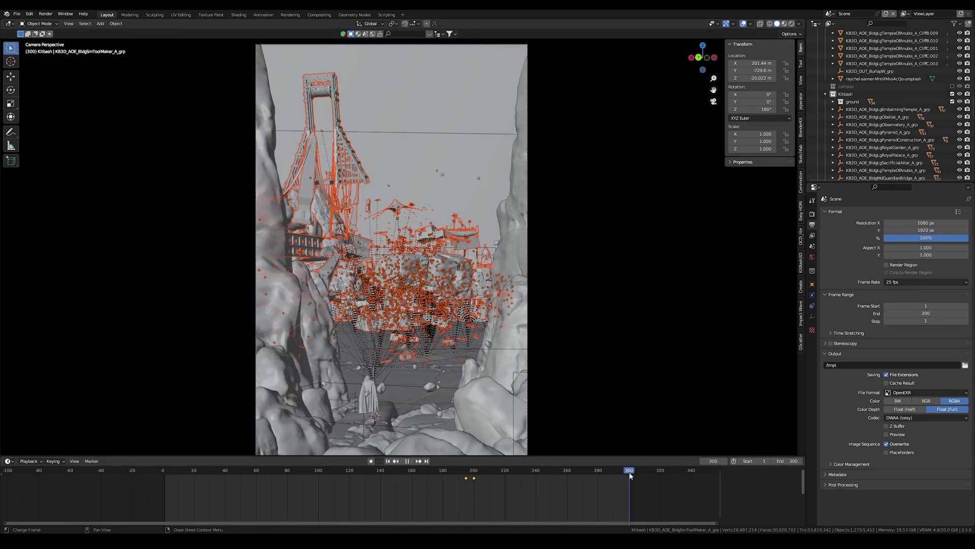
{"action": "key", "text": "space"}
{"action": "key", "text": "F3"}
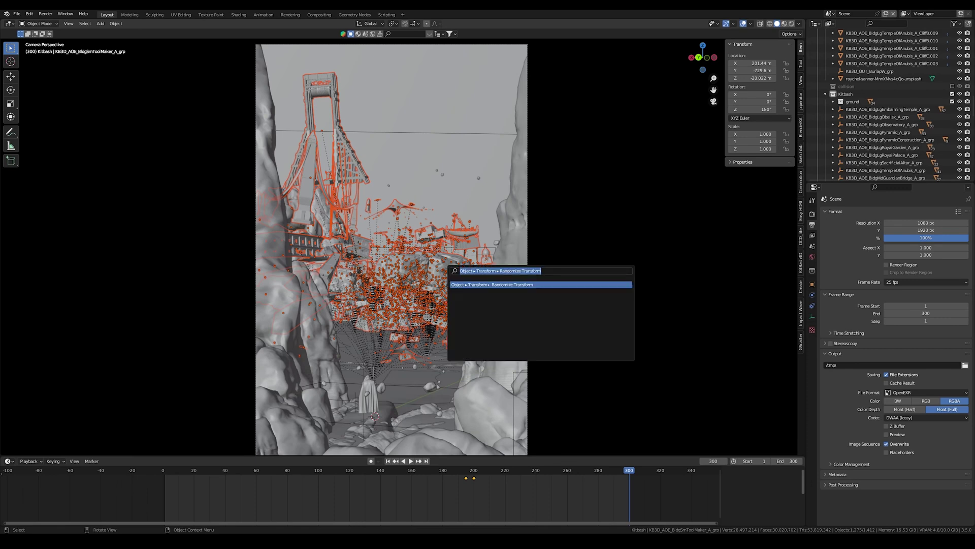
{"action": "key", "text": "Return"}
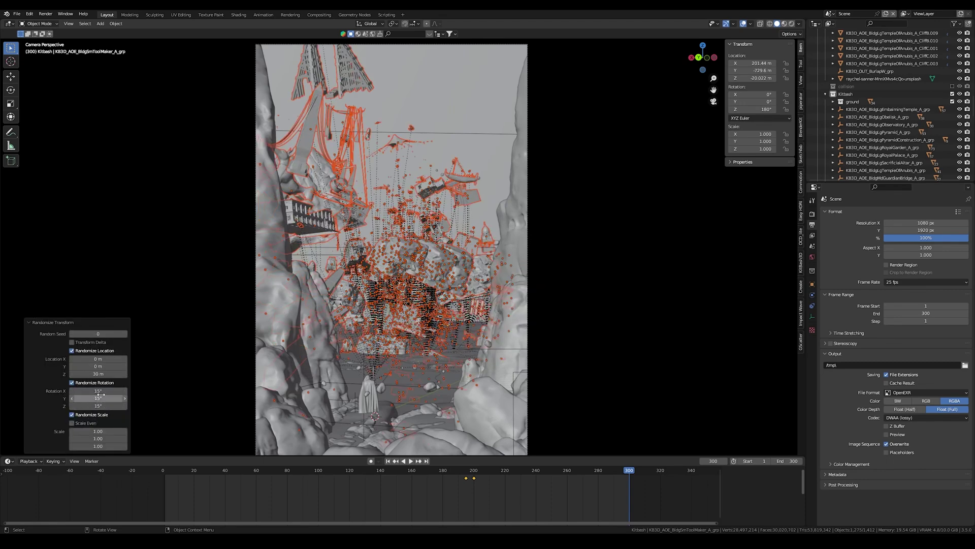
Set the randomized rotation to 5° on the X, Y and Z axes and the randomized Z location to 10 m.
{"action": "left_click_drag", "start_coordinate": [97, 391], "coordinate": [97, 405]}
{"action": "type", "text": "2."}
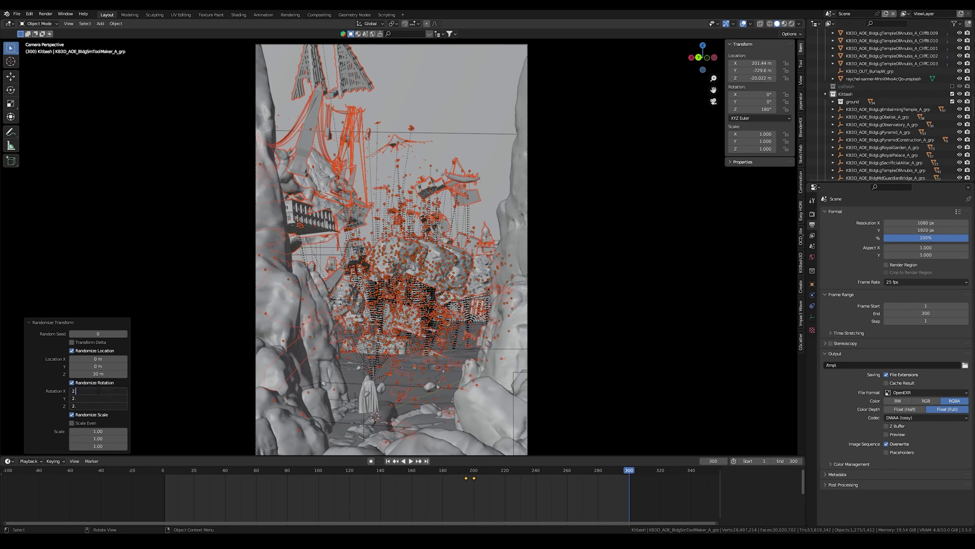
{"action": "key", "text": "BackSpace"}
{"action": "type", "text": "5"}
{"action": "double_click", "coordinate": [98, 373]}
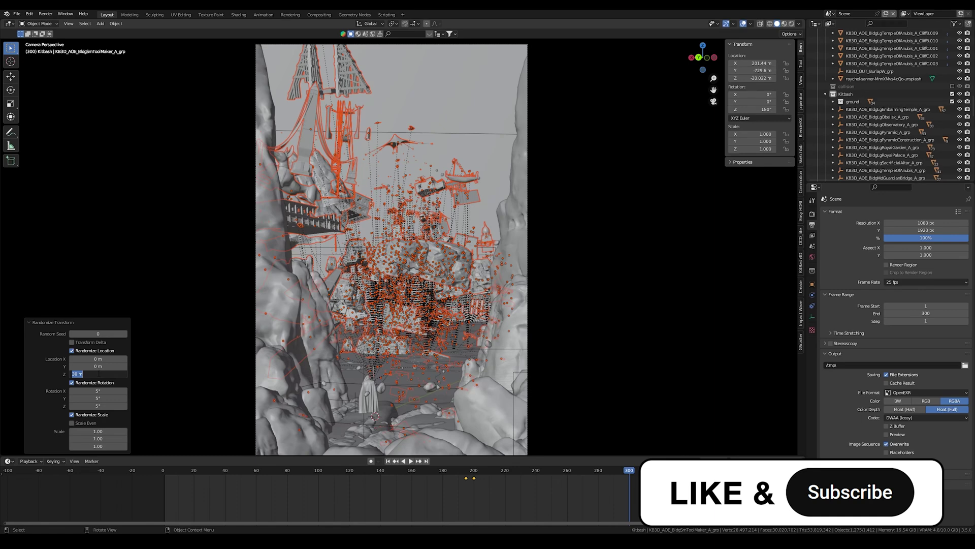
{"action": "type", "text": "5"}
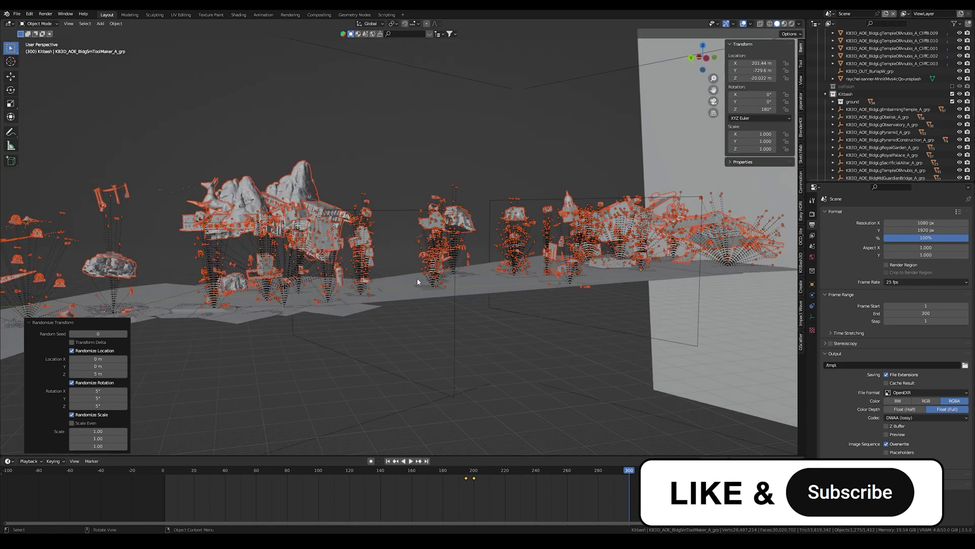
{"action": "double_click", "coordinate": [101, 375]}
{"action": "type", "text": "10"}
{"action": "key", "text": "Return"}
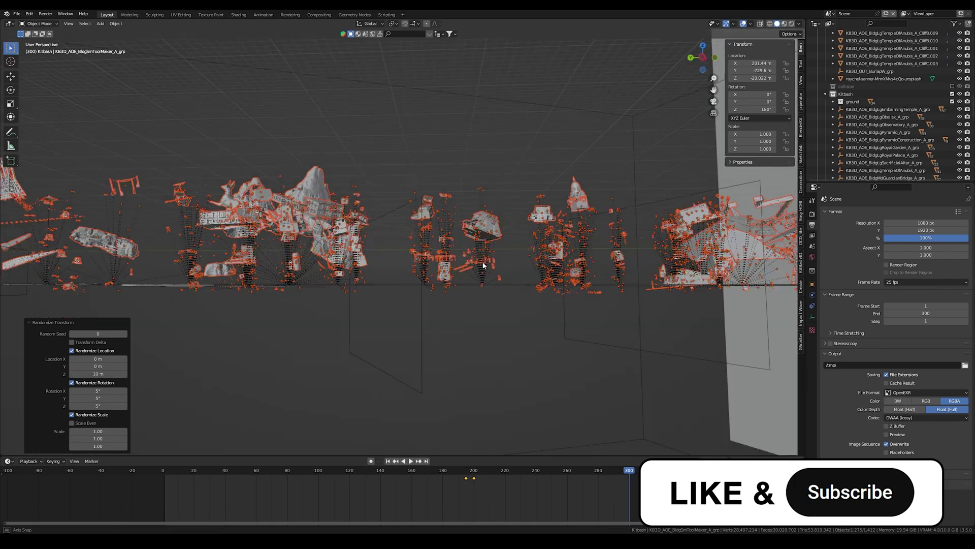
In camera view, raise the selected building pieces by about 19.6 m along the global Z axis.
{"action": "middle_click_drag", "start_coordinate": [723, 131], "coordinate": [713, 128]}
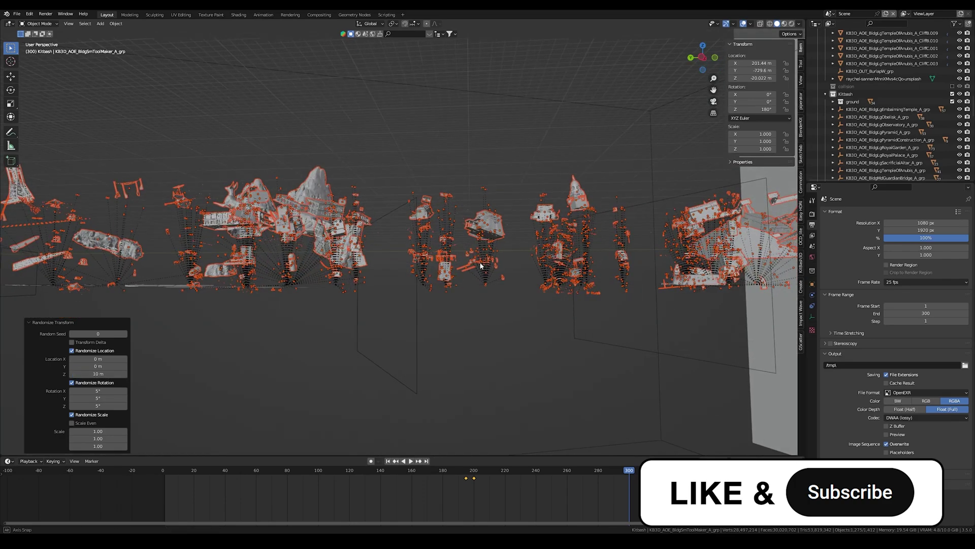
{"action": "left_click", "coordinate": [713, 101]}
{"action": "key", "text": "g"}
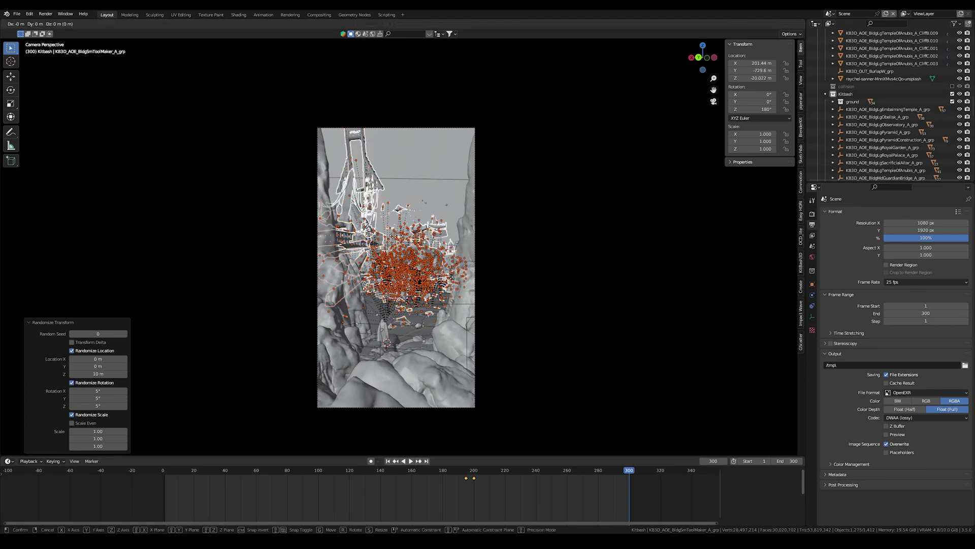
{"action": "key", "text": "z"}
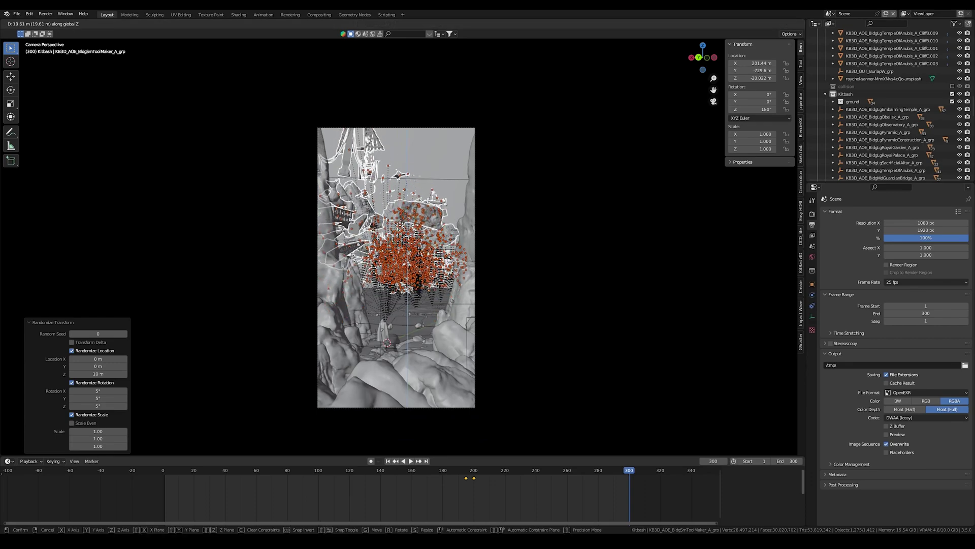
{"action": "left_click", "coordinate": [402, 226]}
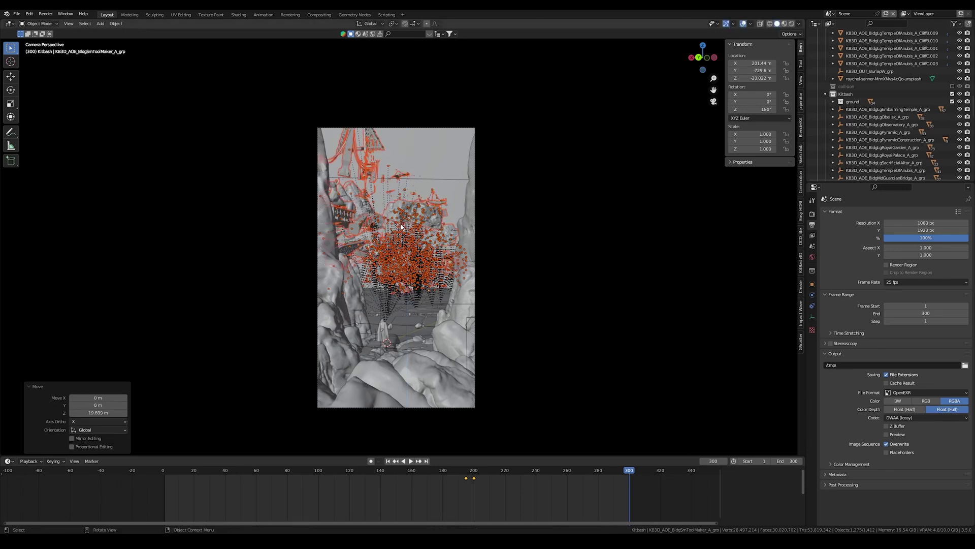
Insert a Location & Rotation keyframe for the selected building pieces at frame 300.
{"action": "key", "text": "i"}
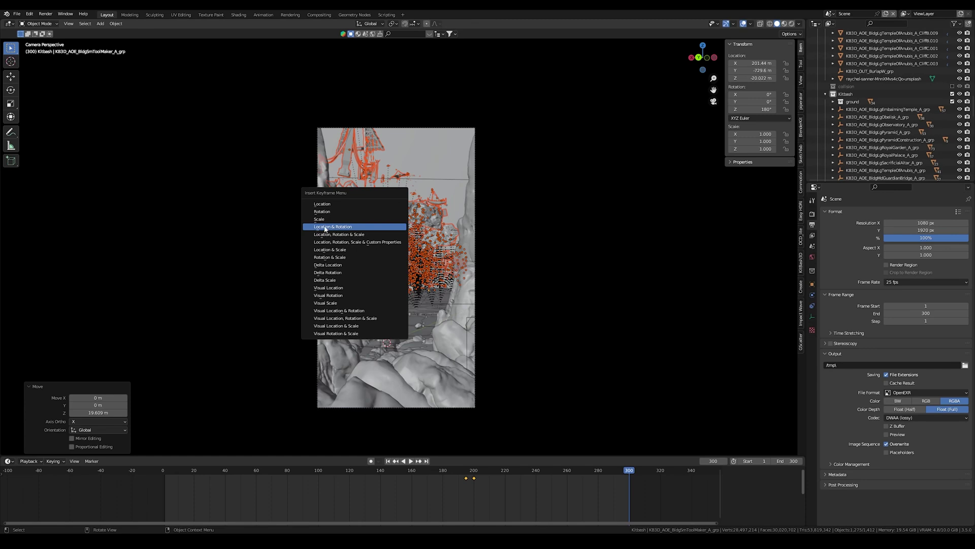
{"action": "left_click", "coordinate": [355, 227]}
{"action": "scroll", "coordinate": [403, 242], "scroll_direction": "up", "scroll_amount": 2}
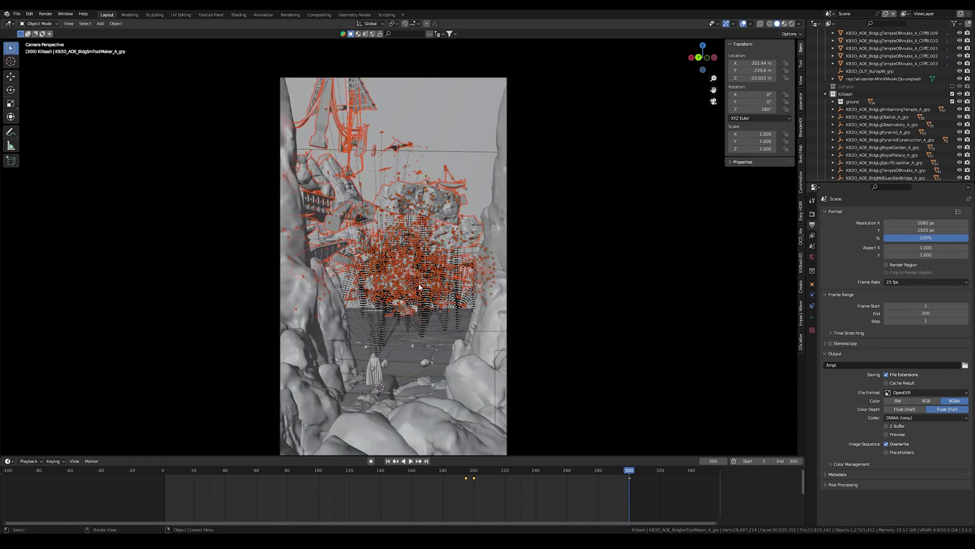
Hide the viewport overlays and play back the building animation from just before frame 195 towards frame 300.
{"action": "left_click", "coordinate": [743, 24]}
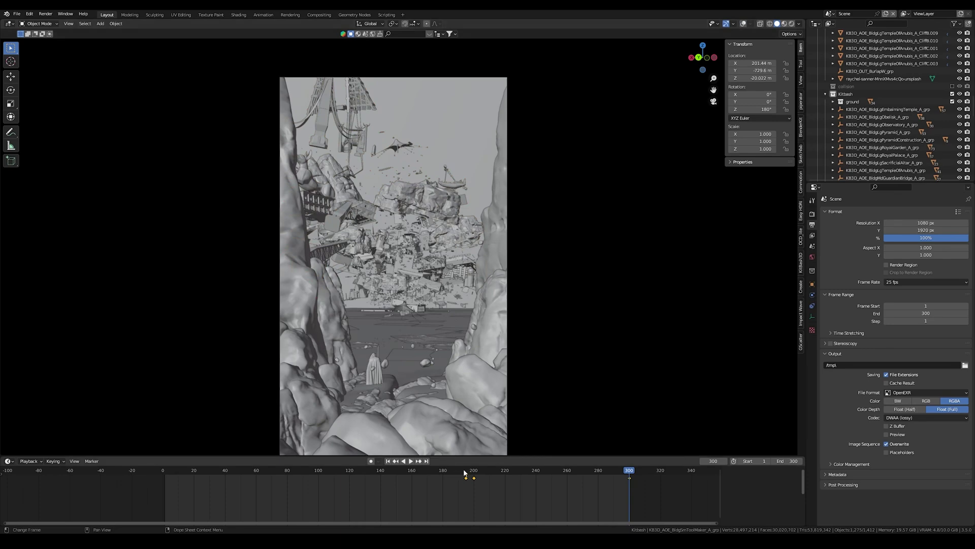
{"action": "left_click", "coordinate": [462, 471]}
{"action": "key", "text": "space"}
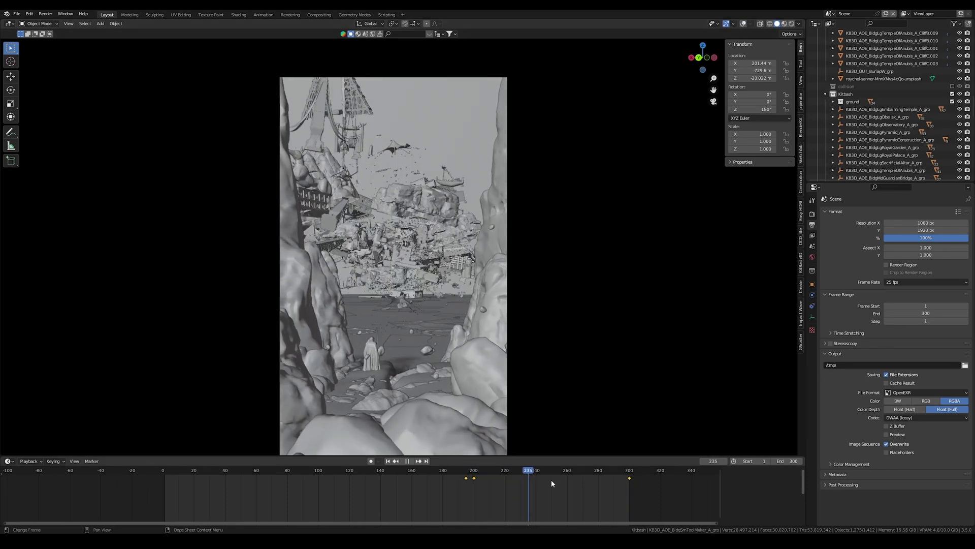
{"action": "left_click", "coordinate": [636, 482]}
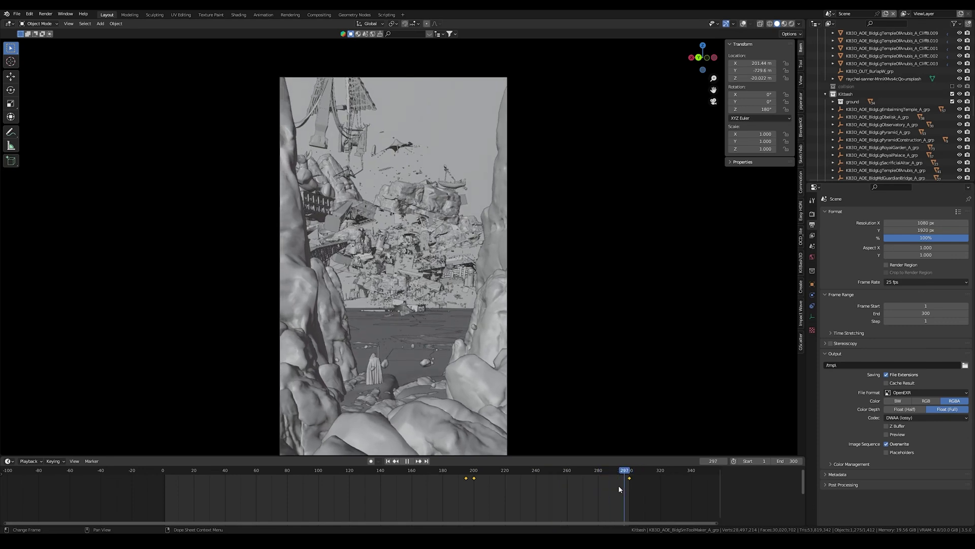
{"action": "left_click", "coordinate": [518, 486]}
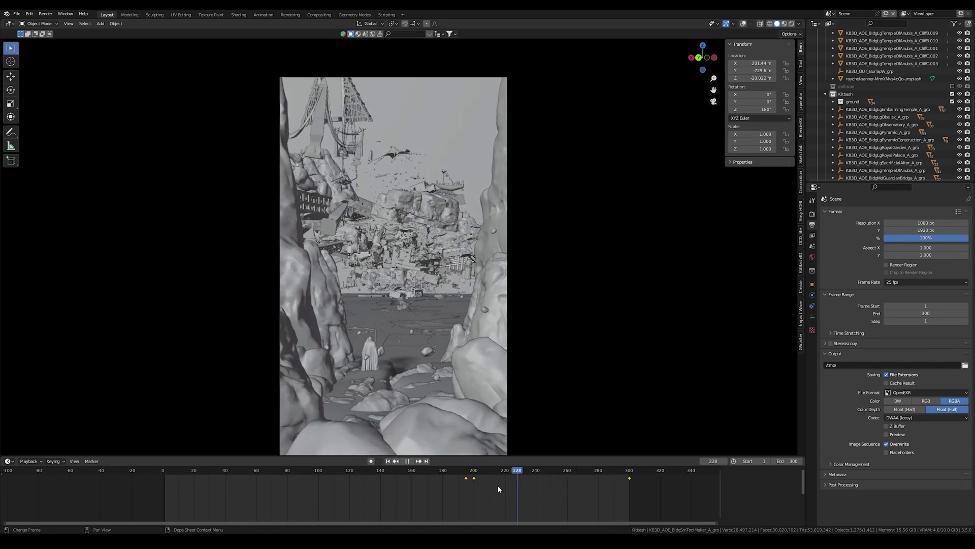
{"action": "left_click", "coordinate": [497, 485]}
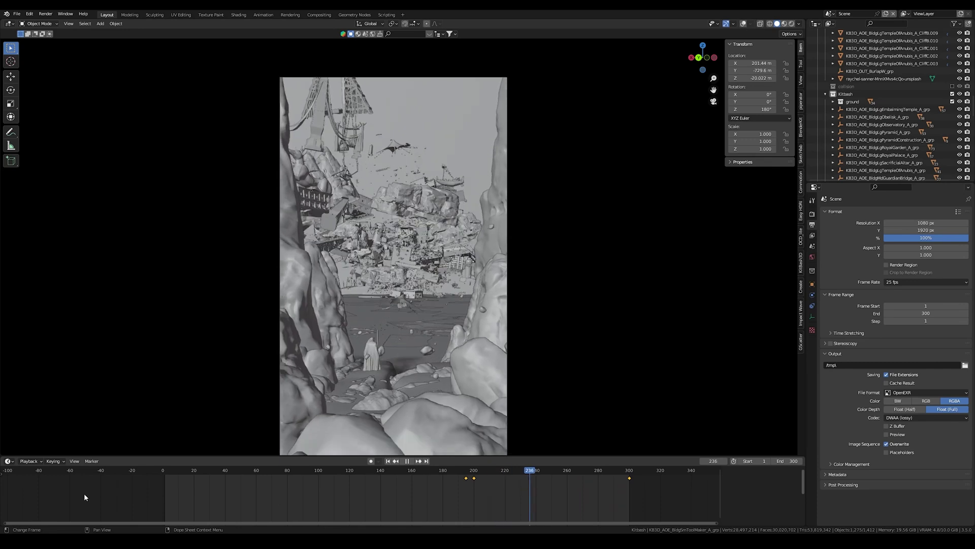
Switch the timeline area to the Graph Editor and enlarge it upwards.
{"action": "left_click", "coordinate": [9, 461]}
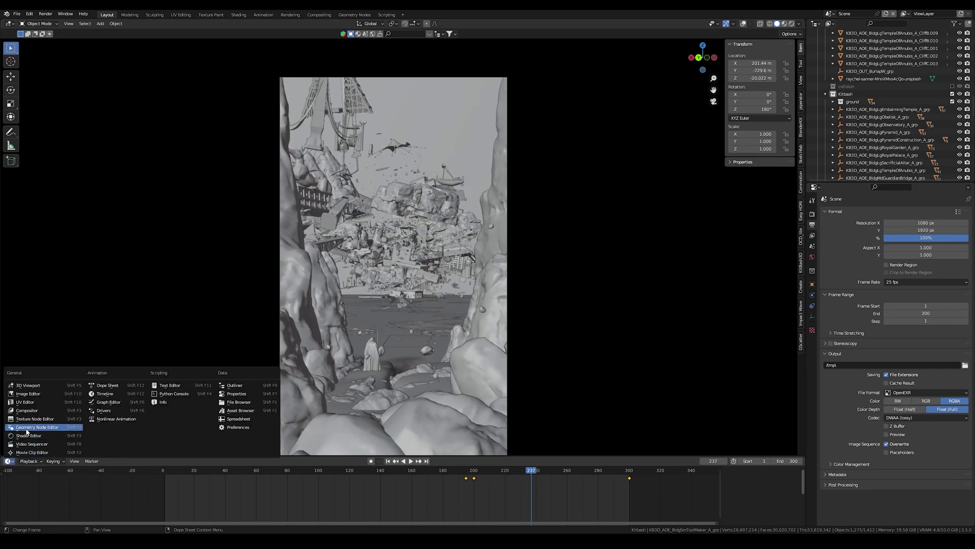
{"action": "left_click", "coordinate": [109, 402]}
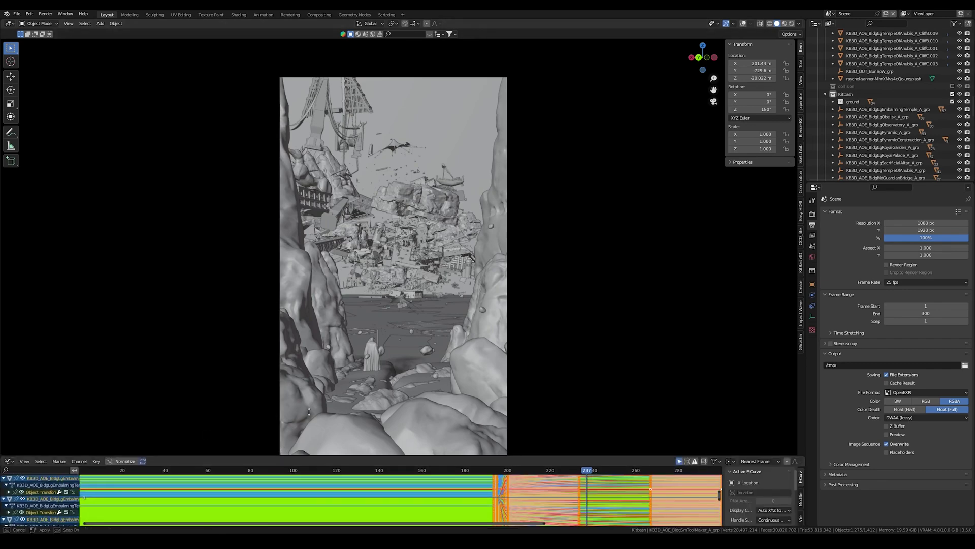
{"action": "left_click_drag", "start_coordinate": [303, 457], "coordinate": [303, 333]}
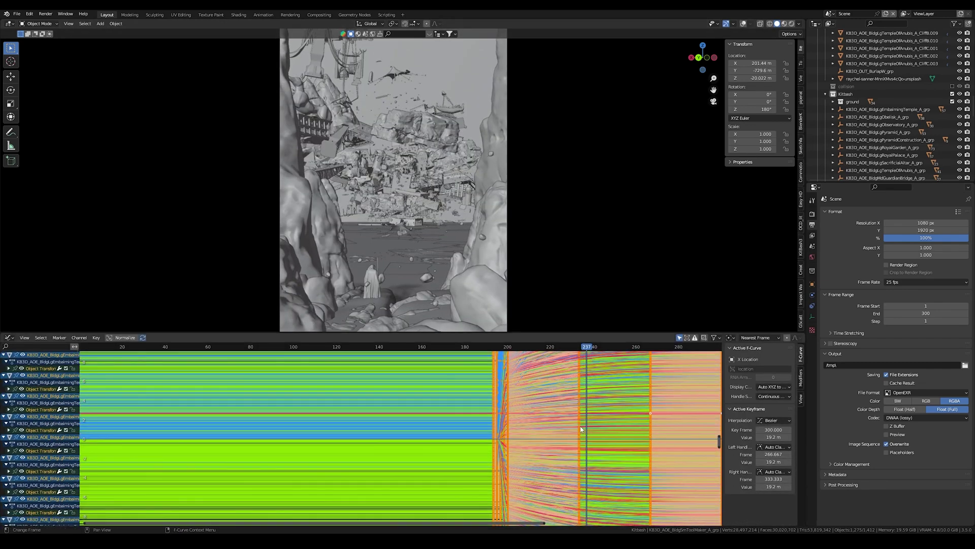
Select only the sacrificial altar cliff piece and examine its animation curves around the frame 200 keyframe.
{"action": "left_click", "coordinate": [401, 121]}
{"action": "key", "text": "Home"}
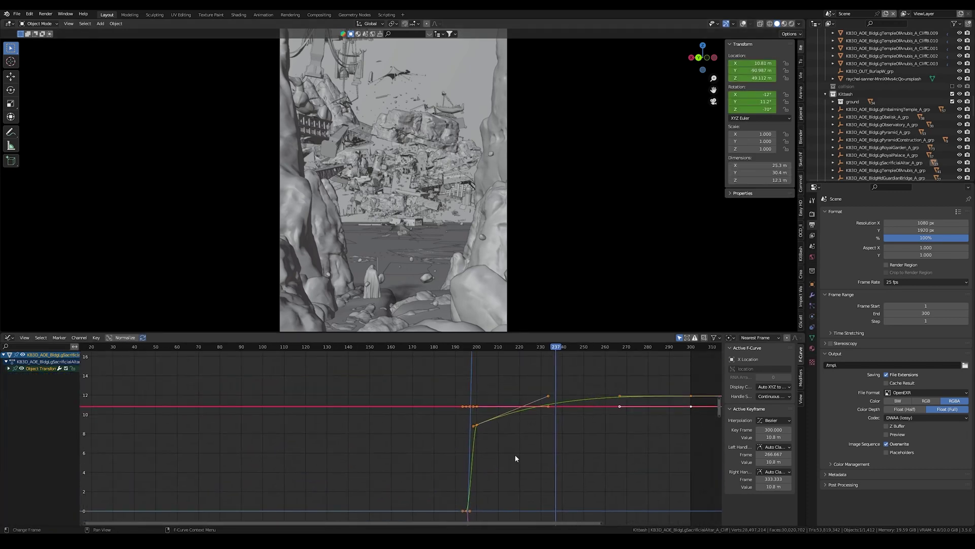
{"action": "scroll", "coordinate": [515, 457], "scroll_direction": "up", "scroll_amount": 3}
{"action": "middle_click_drag", "start_coordinate": [599, 410], "coordinate": [539, 418]}
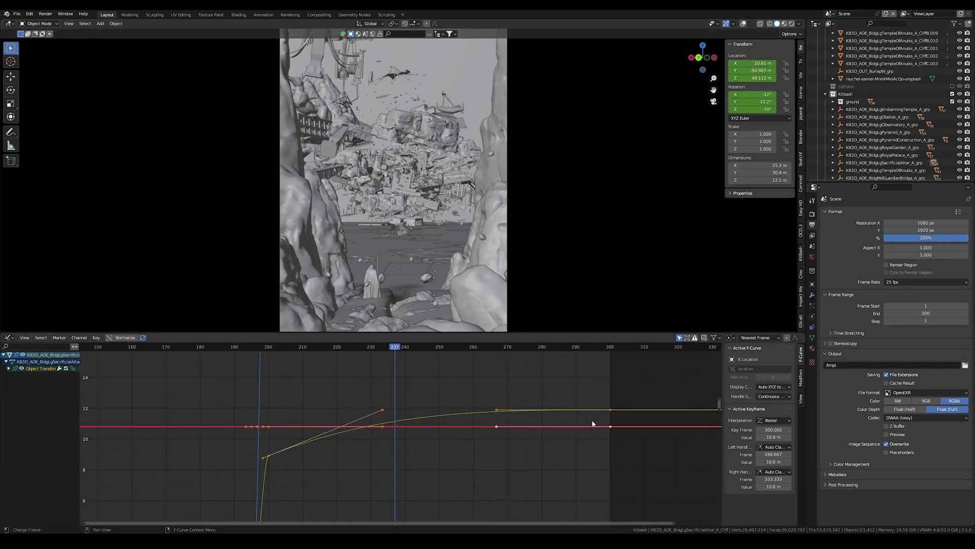
{"action": "left_click", "coordinate": [268, 456]}
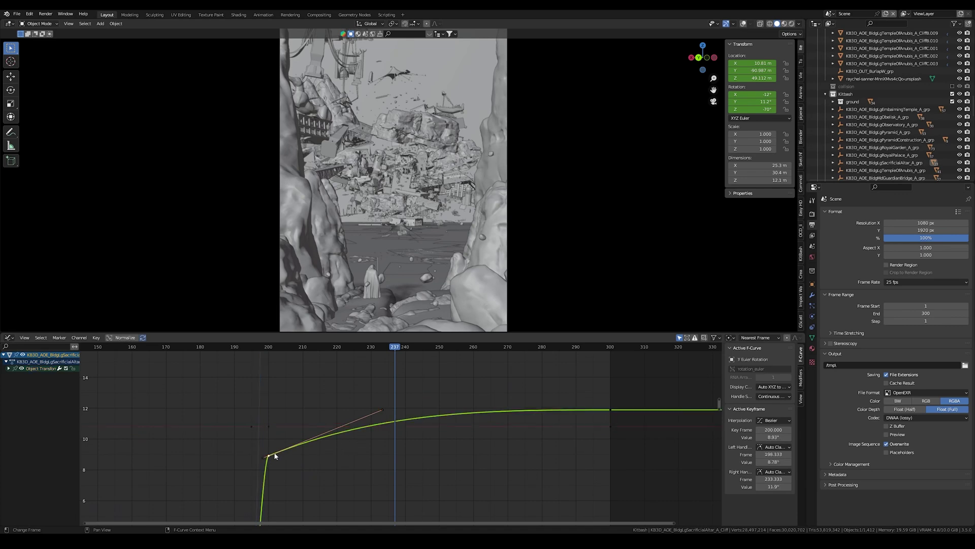
{"action": "scroll", "coordinate": [398, 437], "scroll_direction": "down", "scroll_amount": 3}
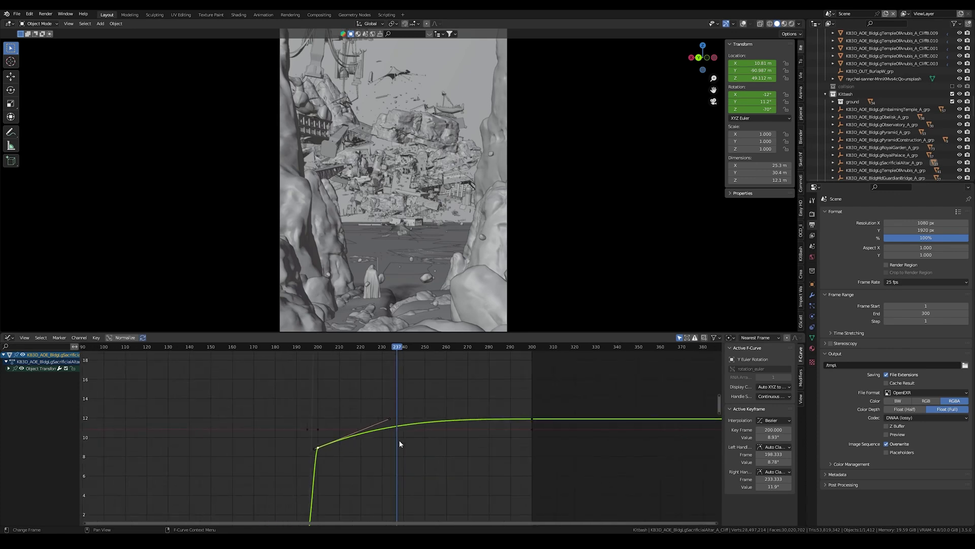
Try Linear interpolation on all keyframes of the sacrificial altar piece, and restore their Bezier interpolation.
{"action": "key", "text": "a"}
{"action": "scroll", "coordinate": [317, 454], "scroll_direction": "up", "scroll_amount": 2}
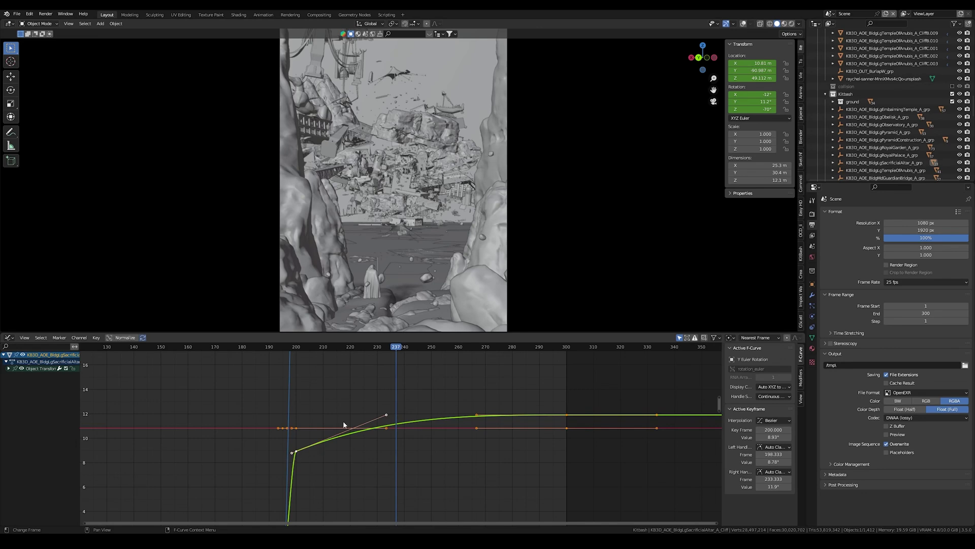
{"action": "key", "text": "t"}
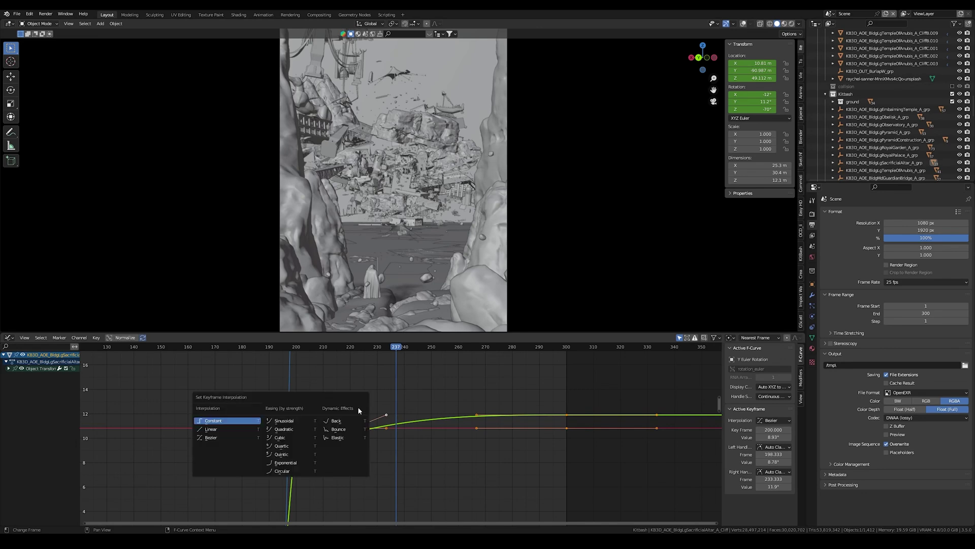
{"action": "left_click", "coordinate": [234, 433]}
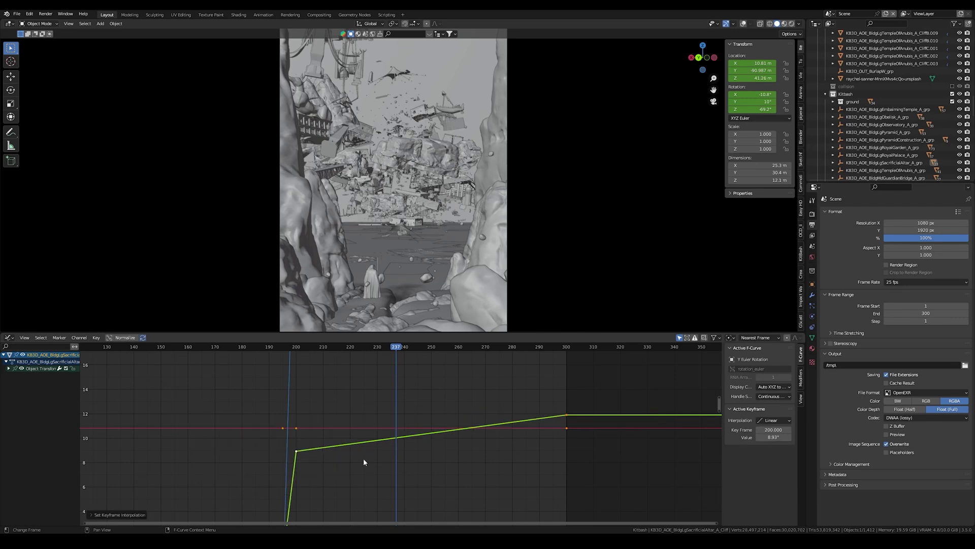
{"action": "key", "text": "t"}
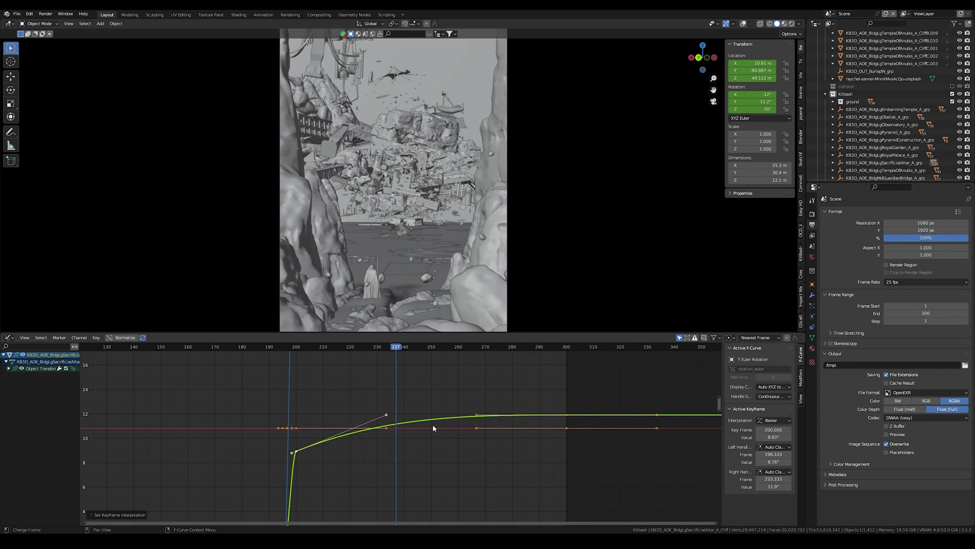
Switch the enlarged Graph Editor area back to the Timeline.
{"action": "left_click", "coordinate": [8, 338]}
{"action": "left_click", "coordinate": [107, 368]}
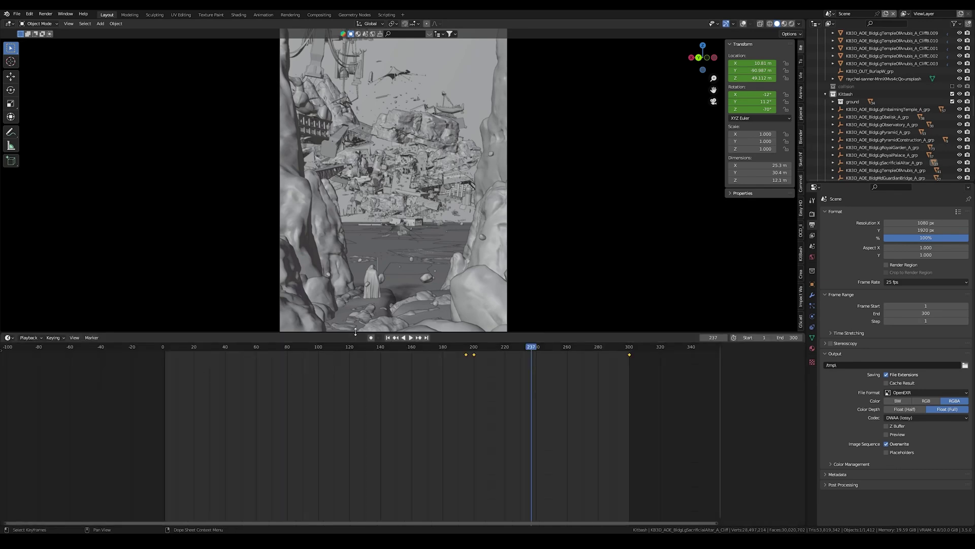
Shrink the Timeline area back down to enlarge the 3D view, and turn the viewport overlays on.
{"action": "left_click_drag", "start_coordinate": [355, 331], "coordinate": [356, 443]}
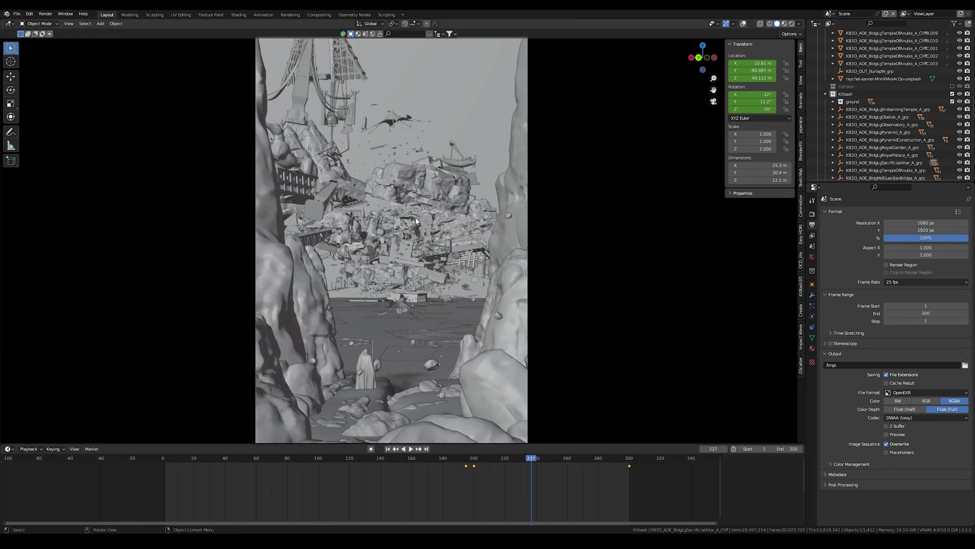
{"action": "scroll", "coordinate": [416, 221], "scroll_direction": "up", "scroll_amount": 4}
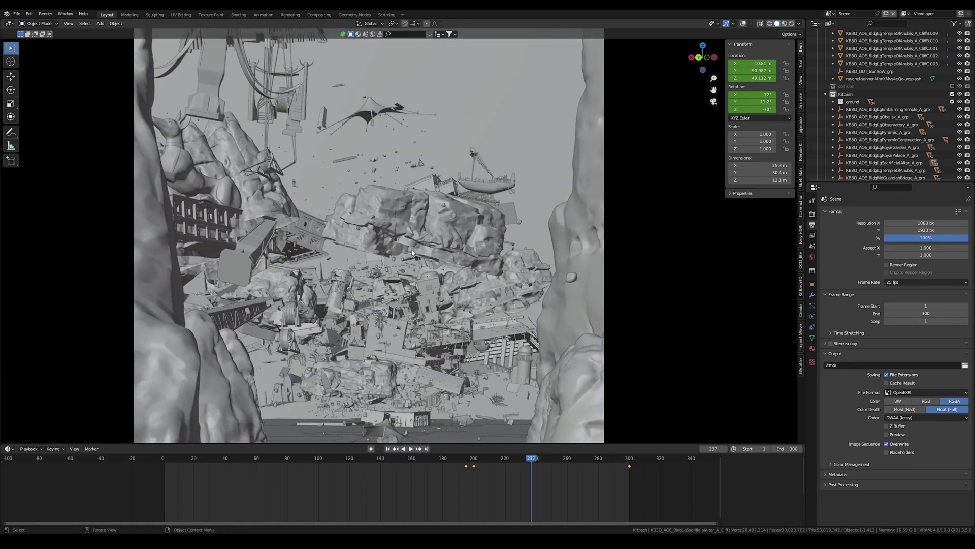
{"action": "middle_click_drag", "start_coordinate": [397, 290], "coordinate": [407, 249], "text": "shift"}
{"action": "scroll", "coordinate": [411, 263], "scroll_direction": "down", "scroll_amount": 1}
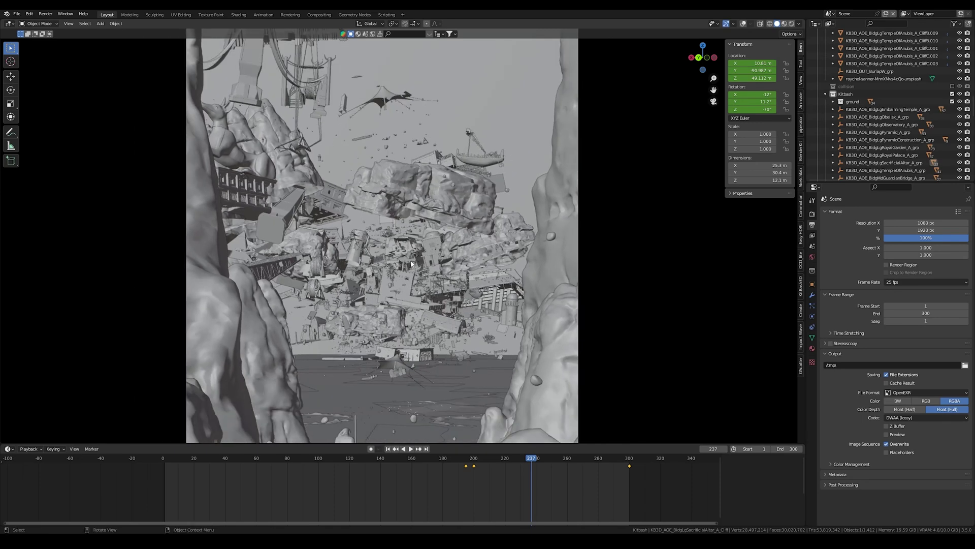
{"action": "left_click", "coordinate": [744, 23]}
Select the Temple of Anubis cliff, the sacrificial altar cliff and building, and the rock piece beside the altar cliff together.
{"action": "middle_click_drag", "start_coordinate": [261, 65], "coordinate": [249, 167], "text": "shift"}
{"action": "left_click", "coordinate": [266, 274]}
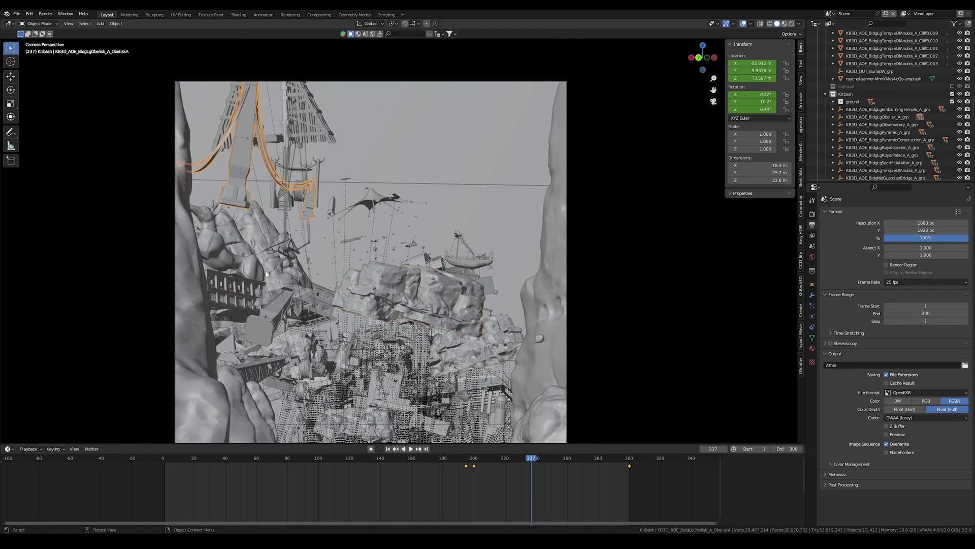
{"action": "left_click", "coordinate": [296, 278]}
{"action": "middle_click_drag", "start_coordinate": [305, 300], "coordinate": [387, 272], "text": "shift"}
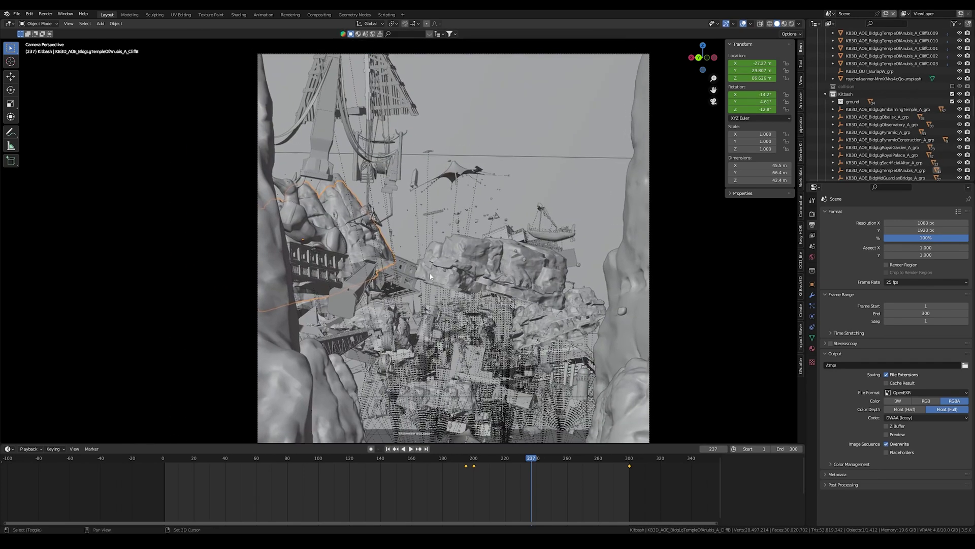
{"action": "scroll", "coordinate": [351, 281], "scroll_direction": "up", "scroll_amount": 7}
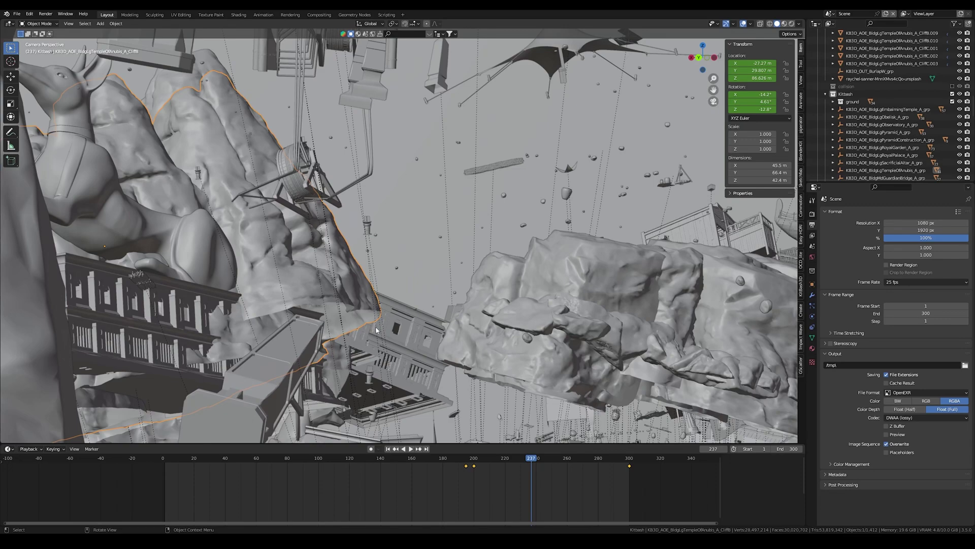
{"action": "scroll", "coordinate": [350, 328], "scroll_direction": "down", "scroll_amount": 6}
{"action": "middle_click_drag", "start_coordinate": [504, 304], "coordinate": [418, 240], "text": "shift"}
{"action": "scroll", "coordinate": [418, 240], "scroll_direction": "down", "scroll_amount": 1}
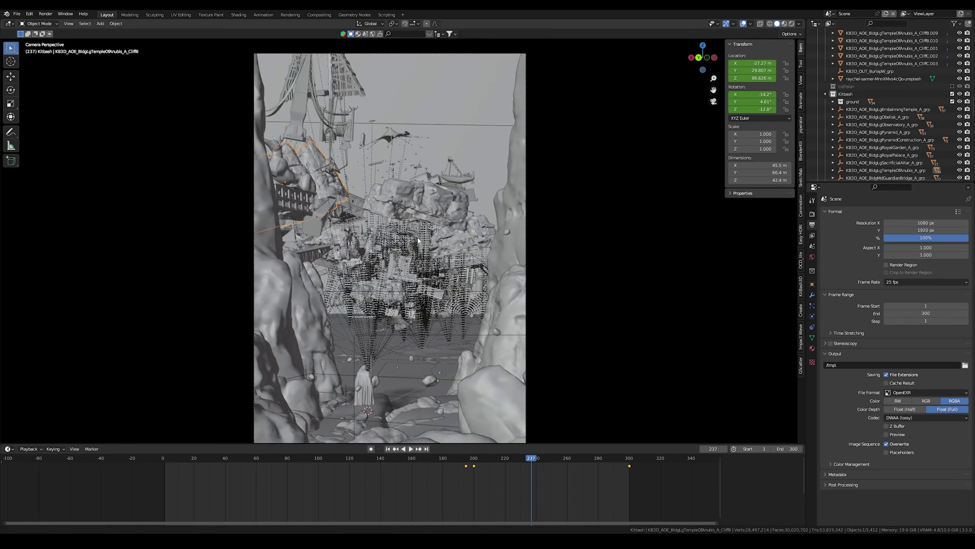
{"action": "scroll", "coordinate": [418, 241], "scroll_direction": "up", "scroll_amount": 2}
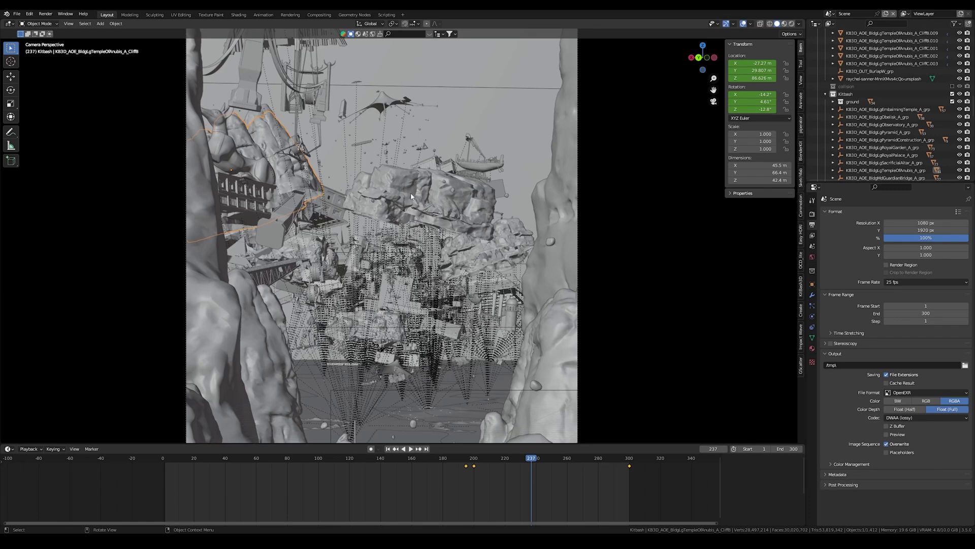
{"action": "left_click", "coordinate": [503, 246], "text": "shift"}
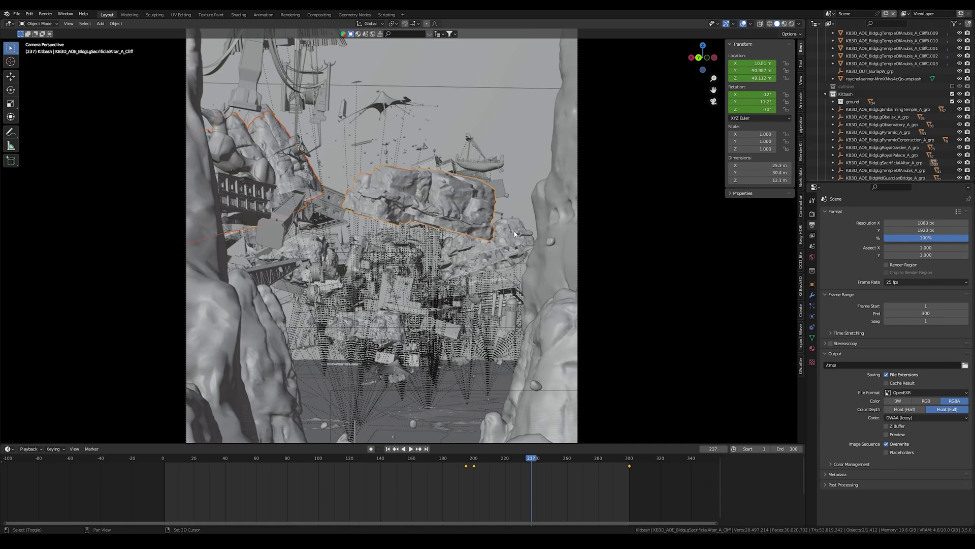
{"action": "left_click", "coordinate": [302, 249], "text": "shift"}
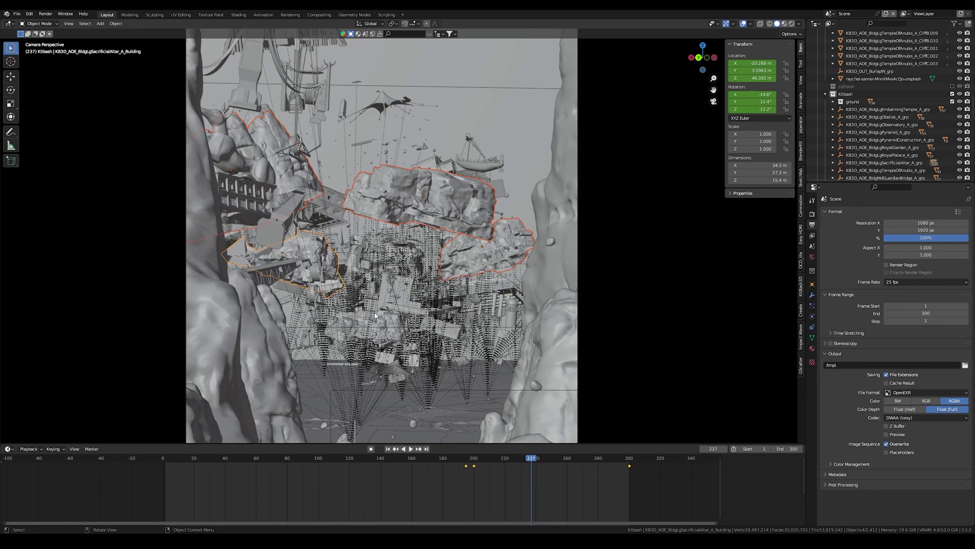
{"action": "scroll", "coordinate": [406, 335], "scroll_direction": "down", "scroll_amount": 2}
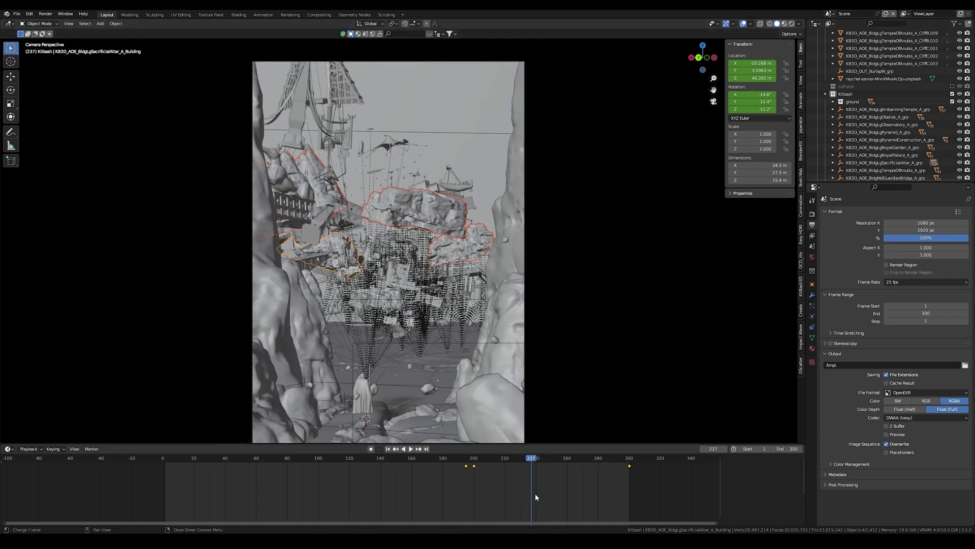
Delete all keyframes of the four selected cliff and building pieces, and review the animation from frame 180.
{"action": "left_click_drag", "start_coordinate": [653, 495], "coordinate": [447, 458]}
{"action": "left_click", "coordinate": [443, 458]}
{"action": "key", "text": "space"}
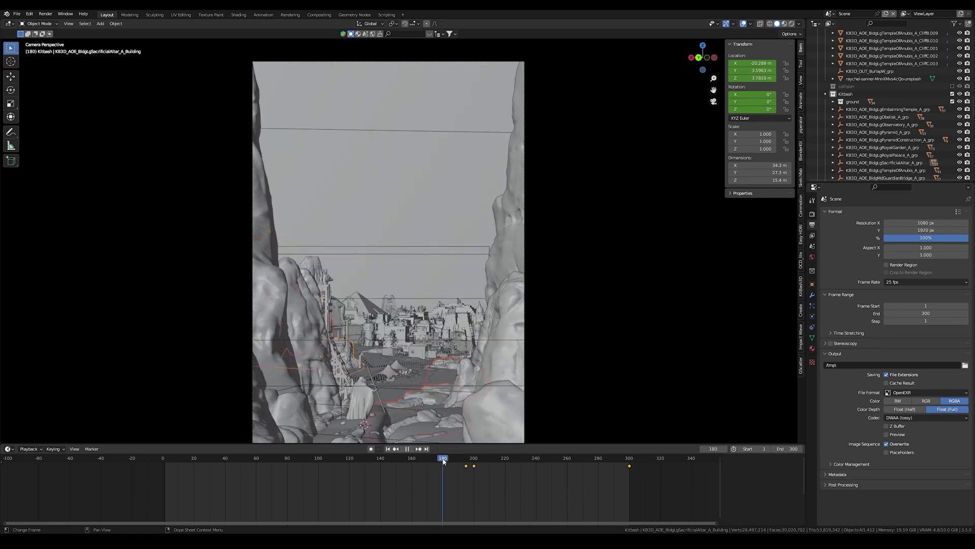
{"action": "key", "text": "space"}
{"action": "key", "text": "Delete"}
{"action": "key", "text": "space"}
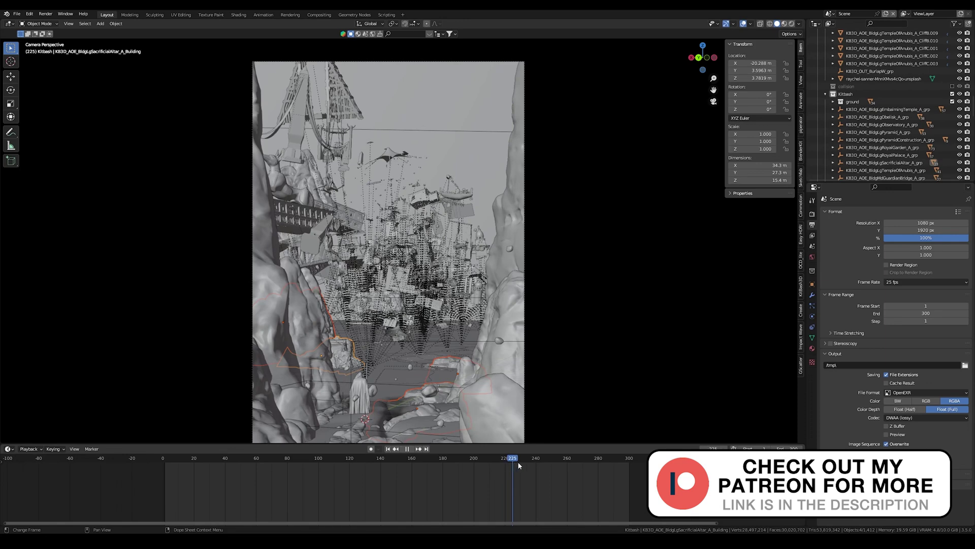
{"action": "left_click_drag", "start_coordinate": [518, 465], "coordinate": [452, 465]}
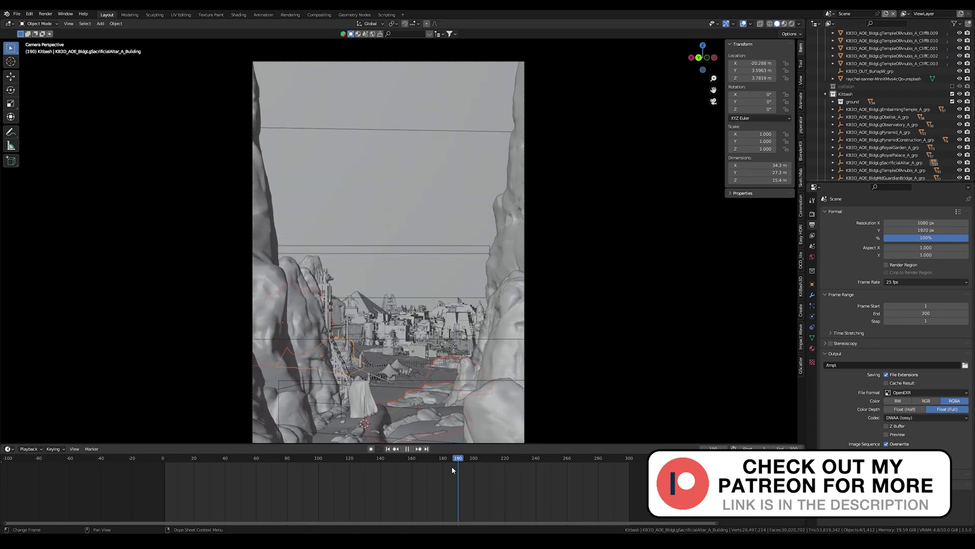
Select both obelisk tents in front of the city, delete all their keyframes, and check them at frame 211.
{"action": "scroll", "coordinate": [413, 359], "scroll_direction": "up", "scroll_amount": 8}
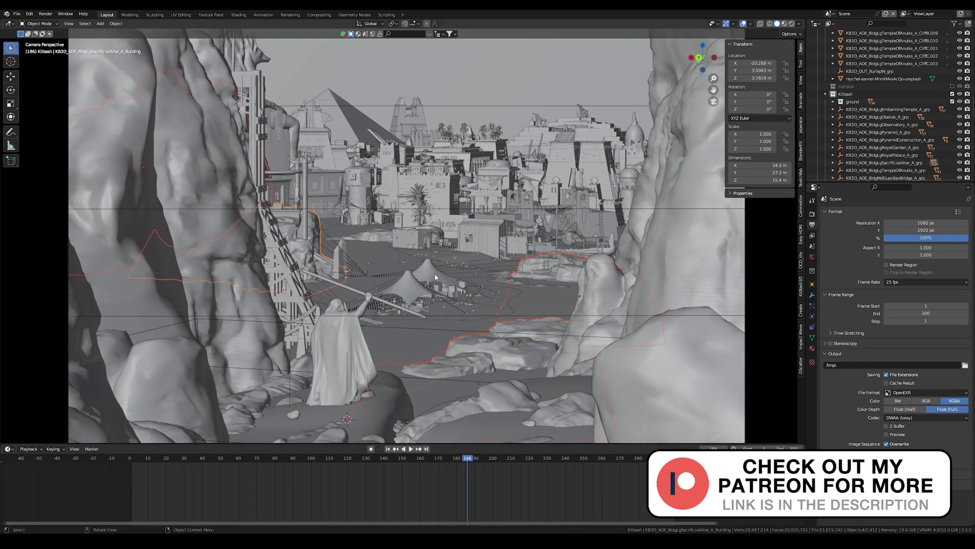
{"action": "left_click", "coordinate": [435, 277]}
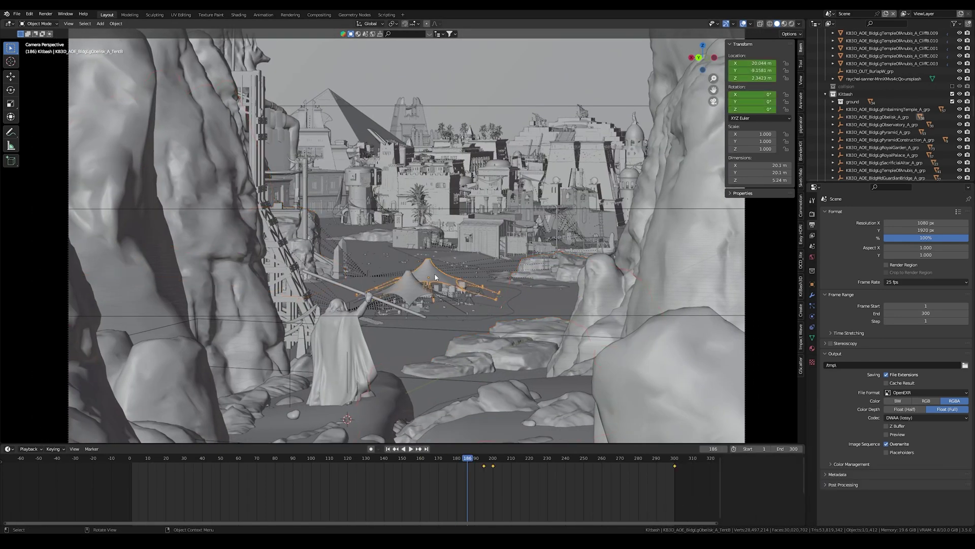
{"action": "left_click", "coordinate": [419, 296], "text": "shift"}
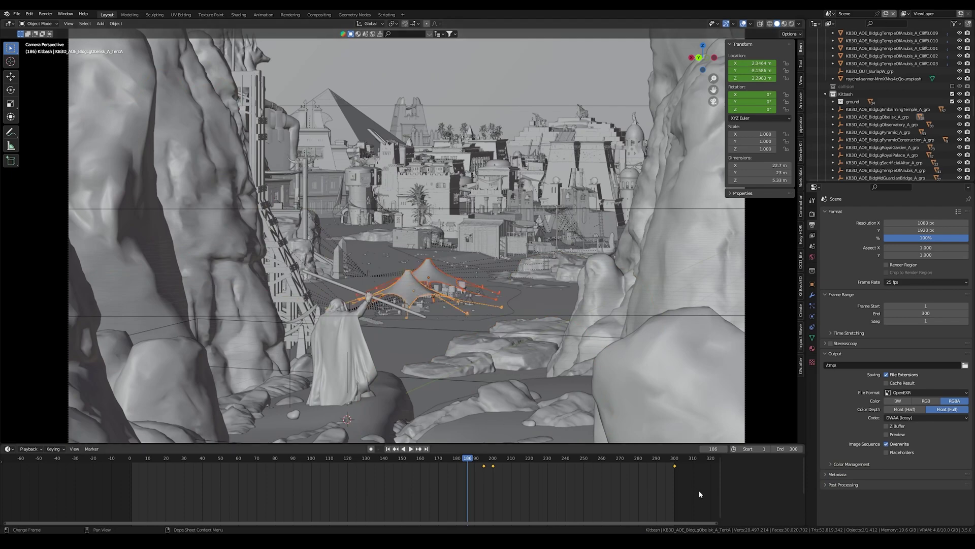
{"action": "left_click_drag", "start_coordinate": [695, 490], "coordinate": [486, 472]}
{"action": "key", "text": "Delete"}
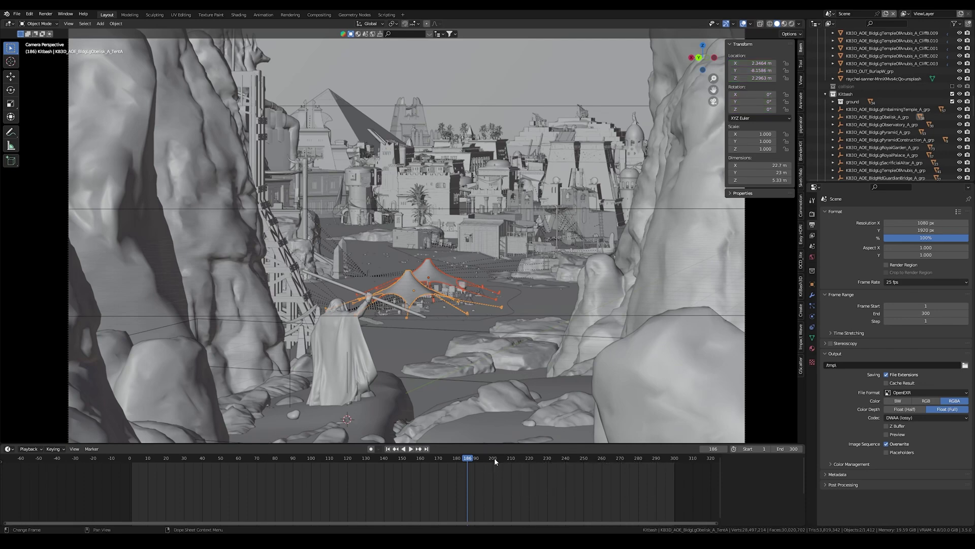
{"action": "left_click", "coordinate": [513, 458]}
{"action": "key", "text": "space"}
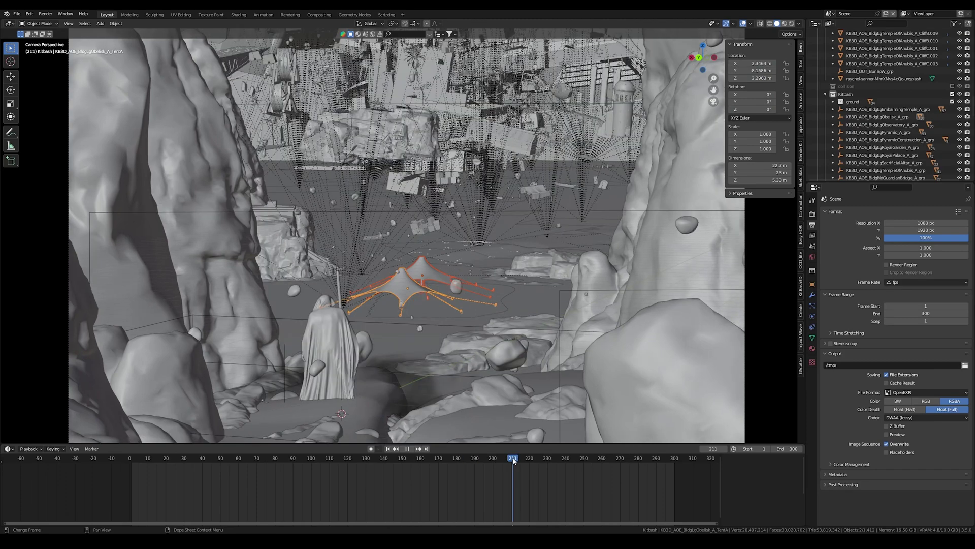
{"action": "key", "text": "space"}
Select the large pyramid construction building from a view outside the camera, and examine it through the camera with overlays on.
{"action": "middle_click_drag", "start_coordinate": [474, 168], "coordinate": [445, 338], "text": "shift"}
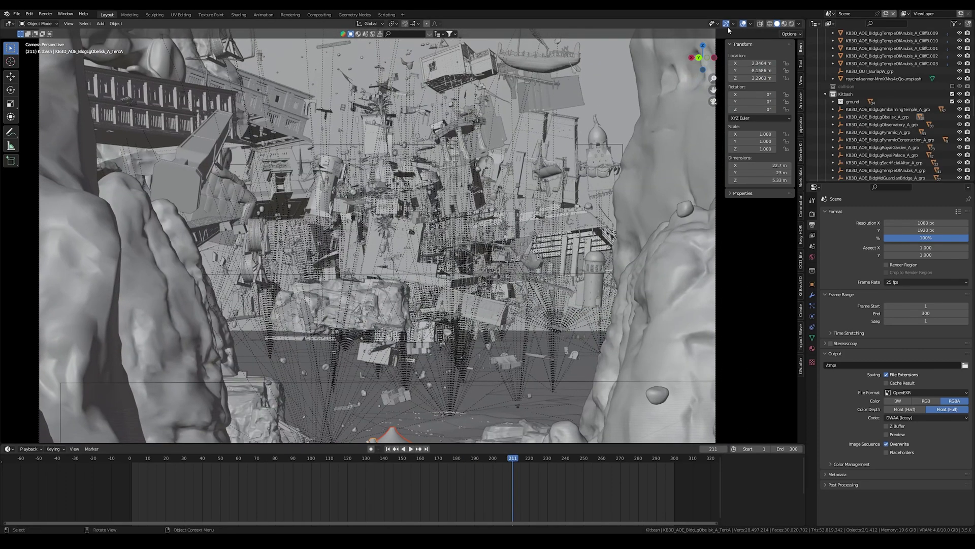
{"action": "left_click", "coordinate": [743, 25]}
{"action": "middle_click_drag", "start_coordinate": [608, 136], "coordinate": [374, 312]}
{"action": "scroll", "coordinate": [546, 315], "scroll_direction": "up", "scroll_amount": 4}
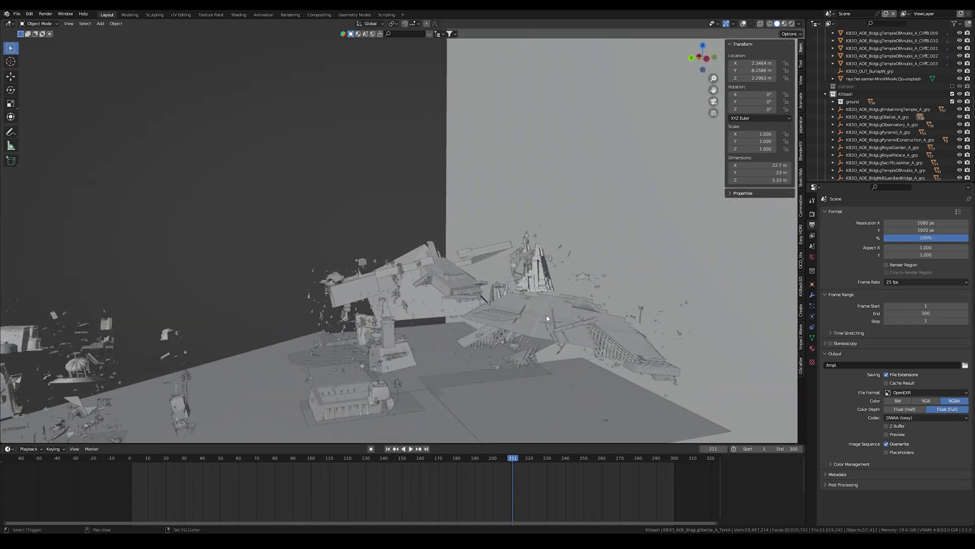
{"action": "middle_click_drag", "start_coordinate": [546, 315], "coordinate": [506, 260], "text": "shift"}
{"action": "left_click", "coordinate": [506, 257]}
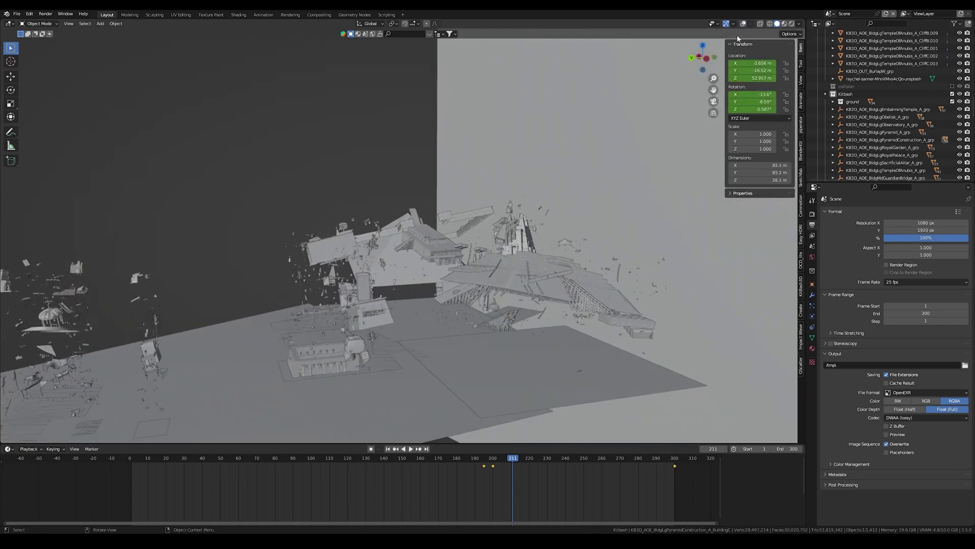
{"action": "left_click", "coordinate": [743, 24]}
{"action": "left_click", "coordinate": [713, 103]}
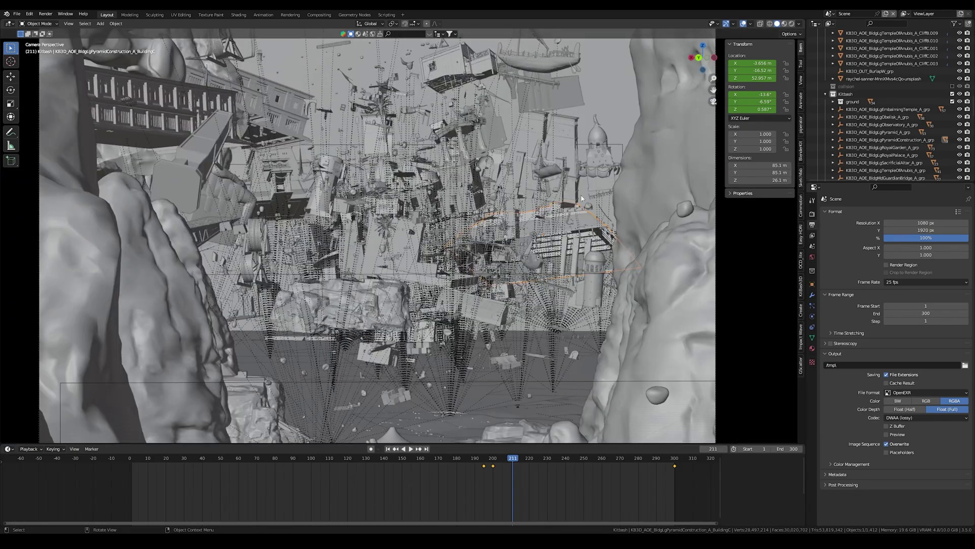
{"action": "scroll", "coordinate": [615, 238], "scroll_direction": "up", "scroll_amount": 5}
{"action": "middle_click_drag", "start_coordinate": [655, 244], "coordinate": [527, 253], "text": "shift"}
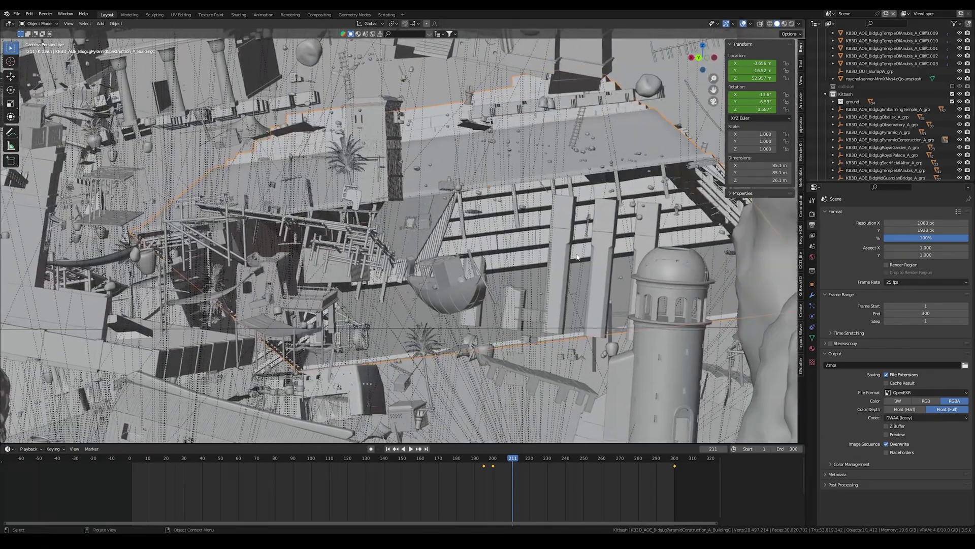
{"action": "scroll", "coordinate": [535, 272], "scroll_direction": "down", "scroll_amount": 5}
{"action": "scroll", "coordinate": [533, 276], "scroll_direction": "down", "scroll_amount": 3}
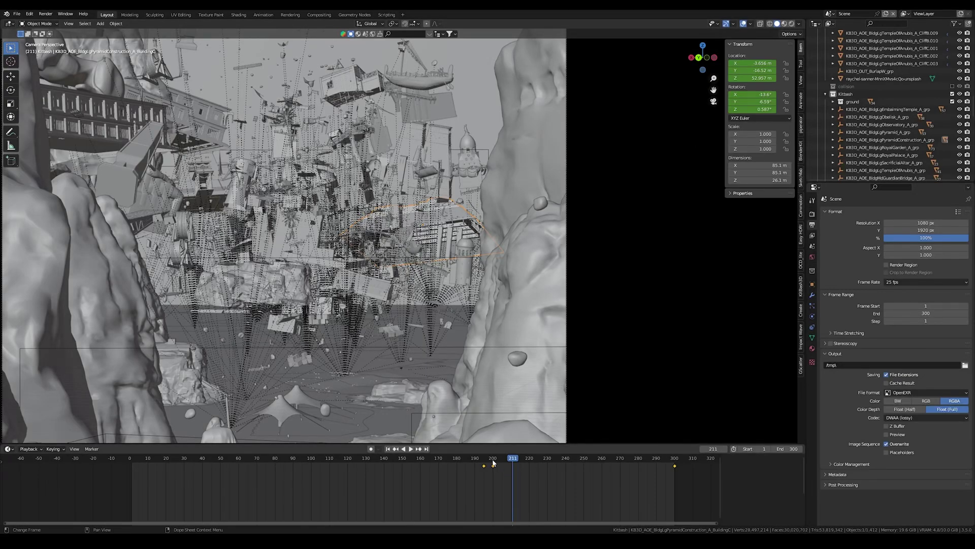
At the frame 200 keyframe, rotate the pyramid construction building about -37.5° in the left orthographic view.
{"action": "key", "text": "Down"}
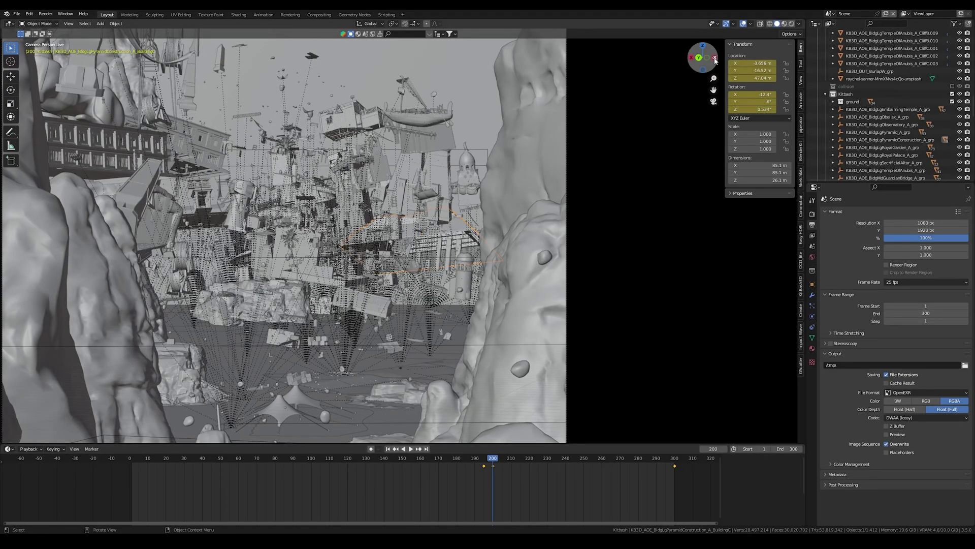
{"action": "left_click", "coordinate": [714, 58]}
{"action": "middle_click_drag", "start_coordinate": [613, 239], "coordinate": [244, 111], "text": "shift"}
{"action": "middle_click_drag", "start_coordinate": [497, 238], "coordinate": [440, 207], "text": "shift"}
{"action": "key", "text": "r"}
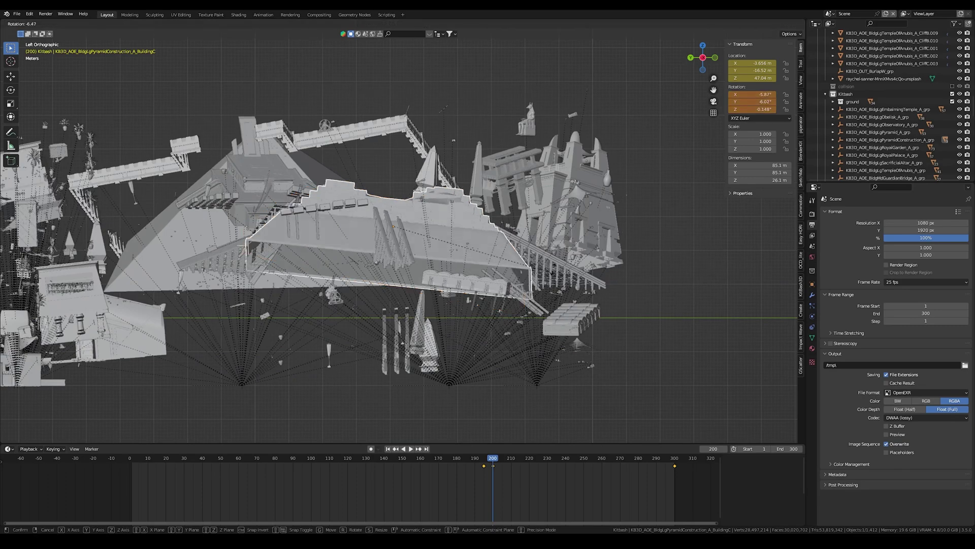
{"action": "left_click", "coordinate": [579, 178]}
Check the tilted pyramid construction building through the camera and insert a Location & Rotation keyframe at frame 200.
{"action": "left_click", "coordinate": [713, 102]}
{"action": "scroll", "coordinate": [484, 234], "scroll_direction": "up", "scroll_amount": 5}
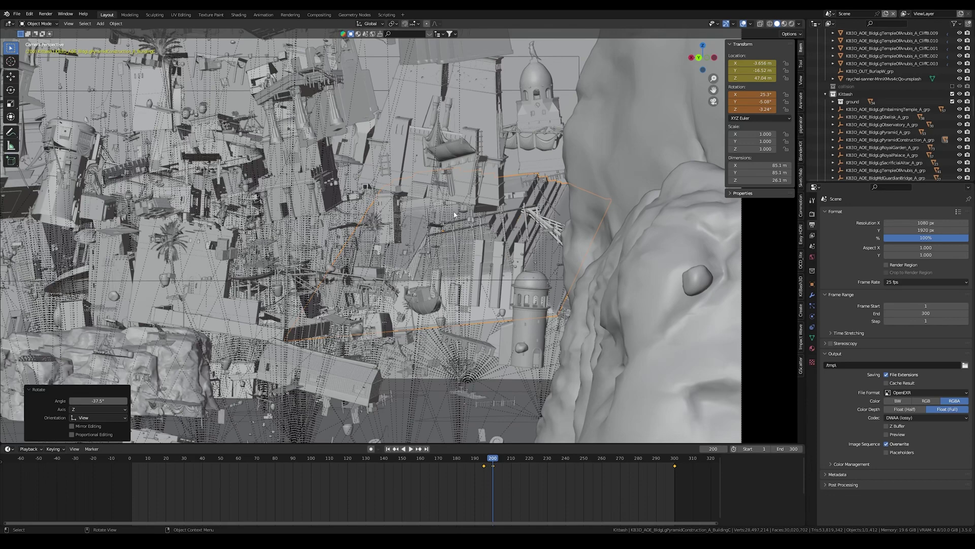
{"action": "key", "text": "i"}
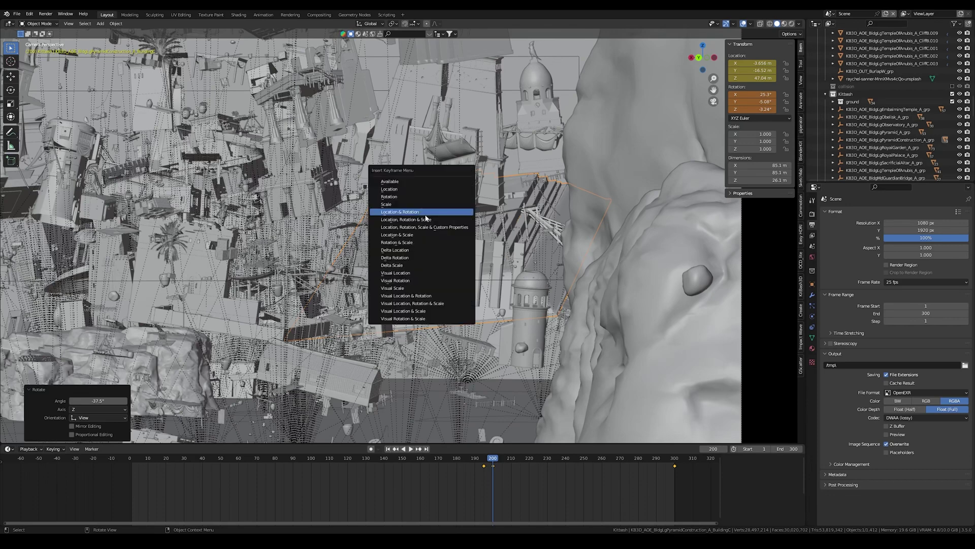
{"action": "left_click", "coordinate": [466, 212]}
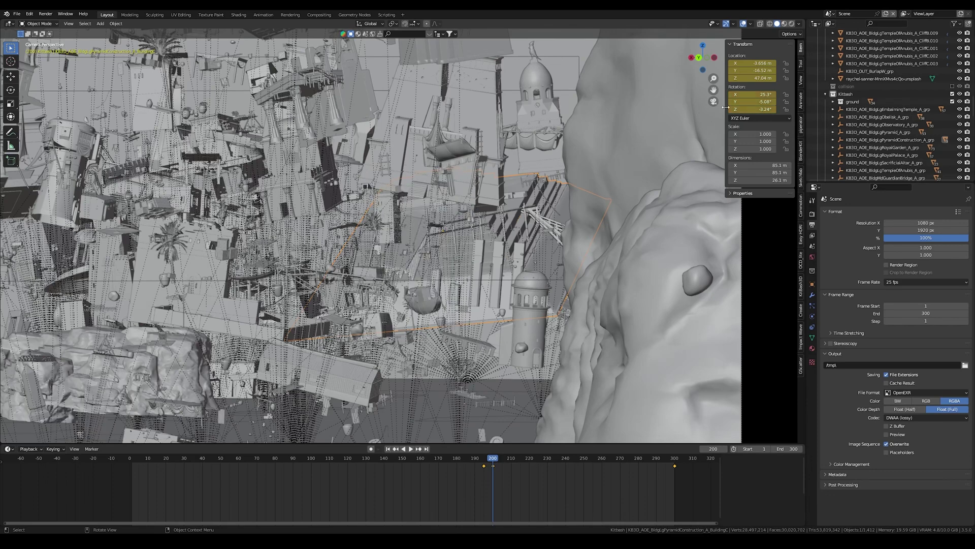
At the frame 300 keyframe, rotate the pyramid construction building about -33.3° in the left orthographic view.
{"action": "left_click", "coordinate": [676, 460]}
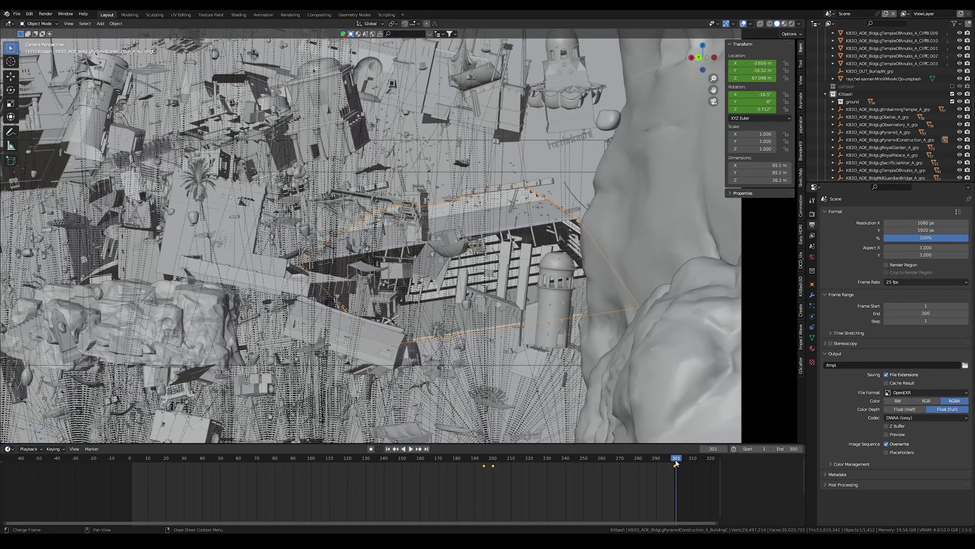
{"action": "left_click", "coordinate": [674, 463]}
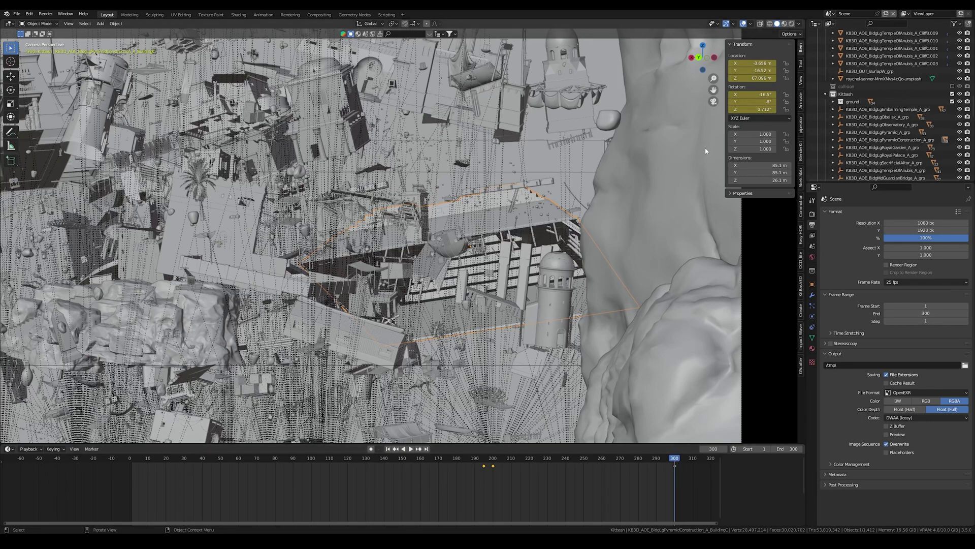
{"action": "left_click", "coordinate": [716, 58]}
{"action": "key", "text": "r"}
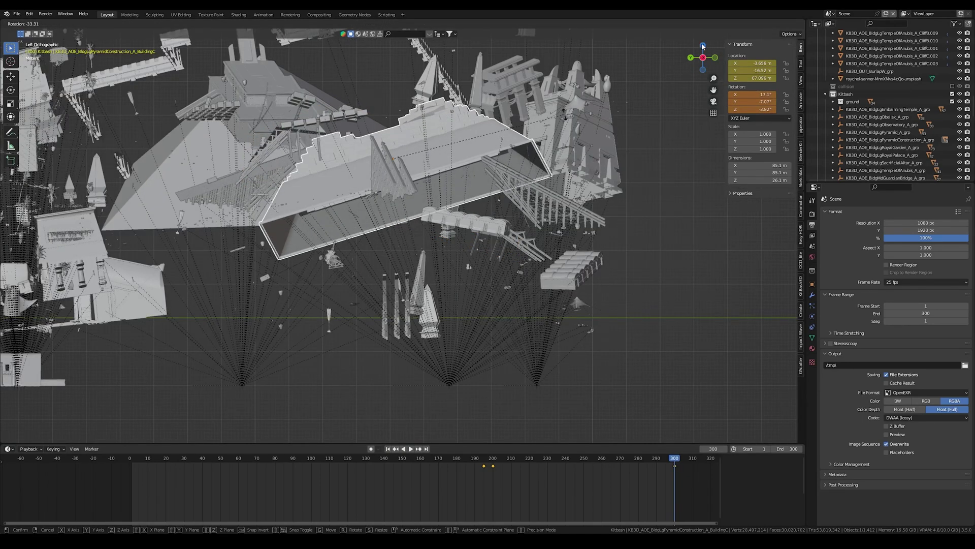
{"action": "left_click", "coordinate": [565, 114]}
Rotate the pyramid construction building about -13.5° in the top orthographic view at frame 300.
{"action": "left_click", "coordinate": [702, 46]}
{"action": "middle_click_drag", "start_coordinate": [620, 269], "coordinate": [316, 318], "text": "shift"}
{"action": "key", "text": "r"}
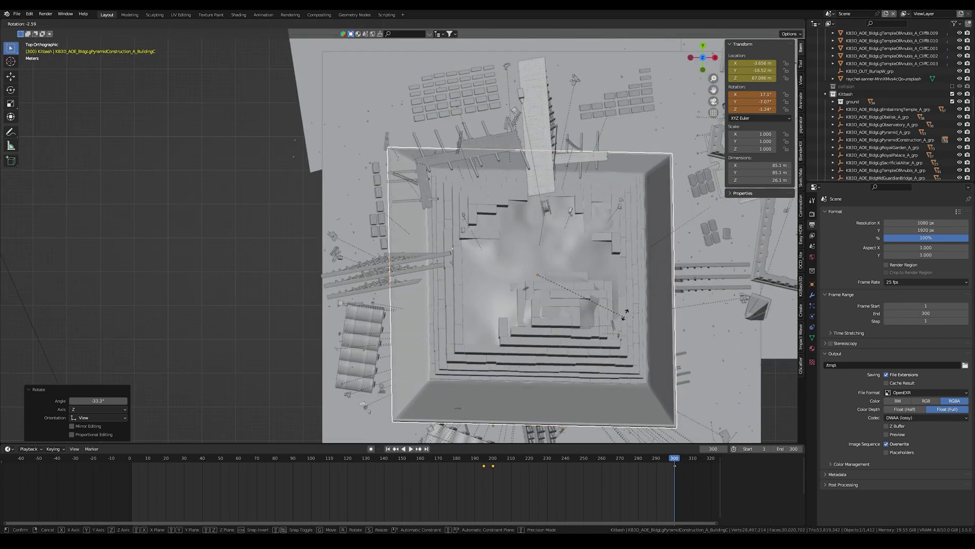
{"action": "left_click", "coordinate": [563, 274]}
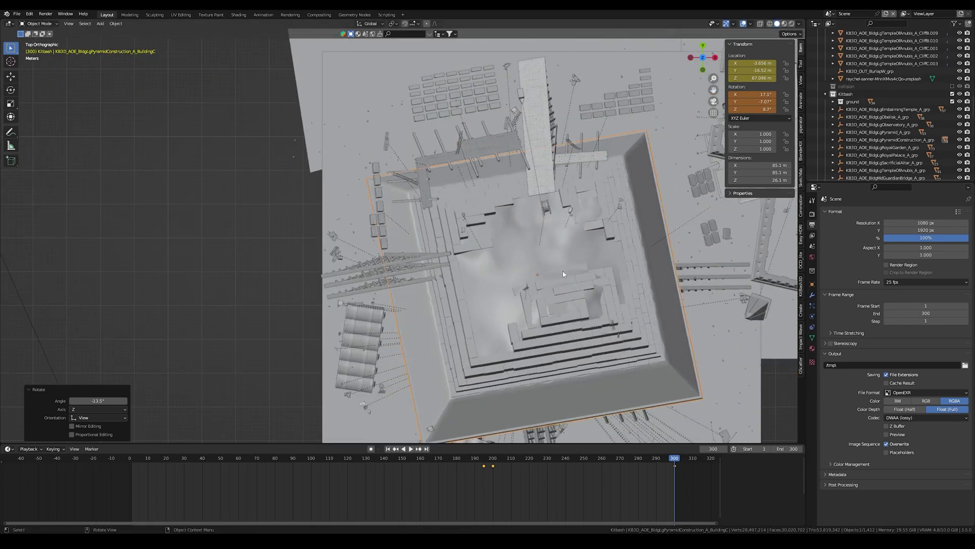
Insert a Location & Rotation keyframe for the pyramid construction building at frame 300 and scrub back through the camera view to check its motion.
{"action": "key", "text": "i"}
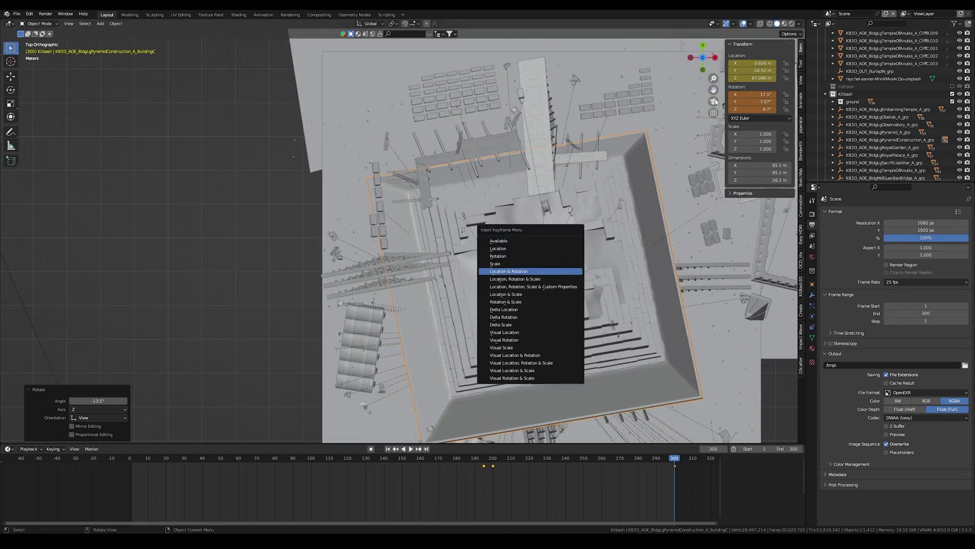
{"action": "left_click", "coordinate": [509, 271]}
{"action": "key", "text": "KP_0"}
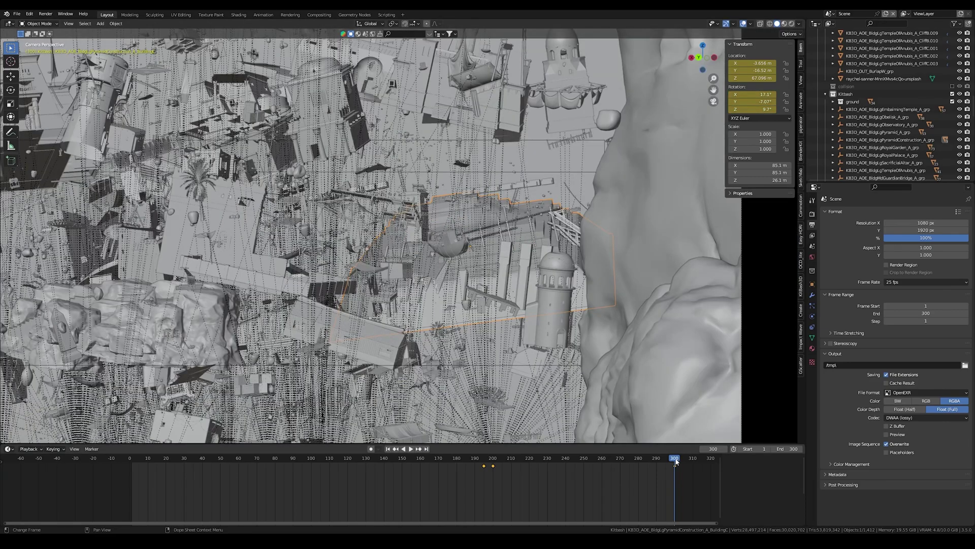
{"action": "left_click_drag", "start_coordinate": [676, 459], "coordinate": [614, 475]}
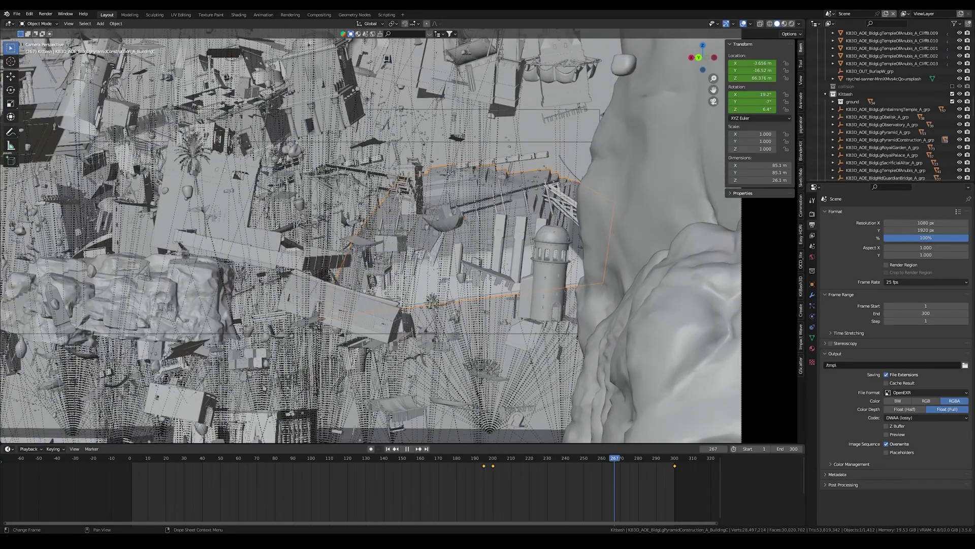
Hide the viewport overlays and inspect the floating city and foreground rocks through the camera at frame 268.
{"action": "left_click", "coordinate": [743, 24]}
{"action": "key", "text": "KP_0"}
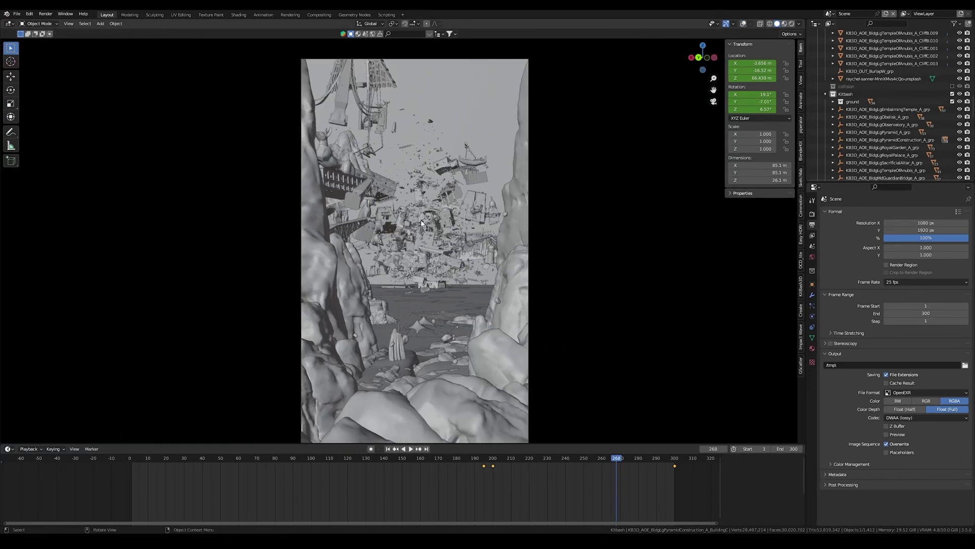
{"action": "scroll", "coordinate": [437, 285], "scroll_direction": "down", "scroll_amount": 2}
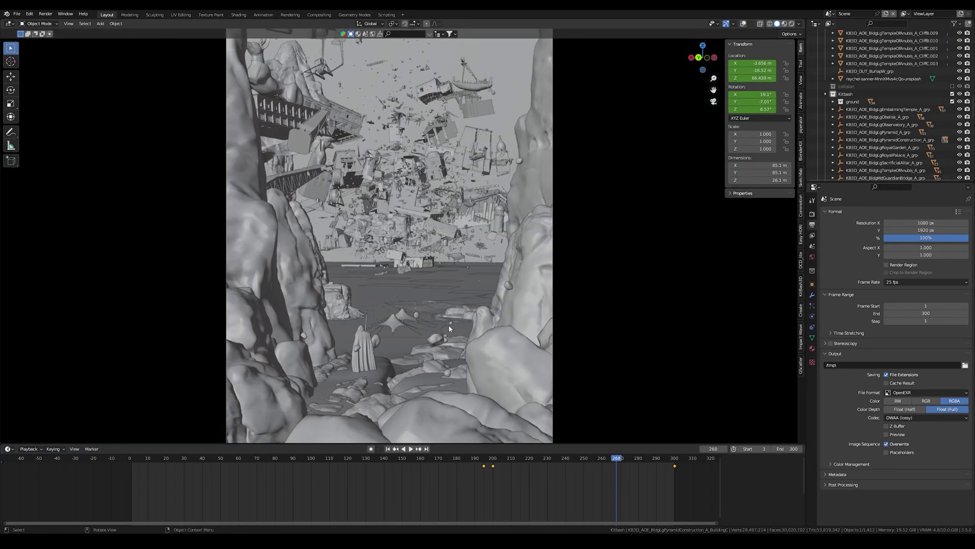
{"action": "scroll", "coordinate": [449, 325], "scroll_direction": "down", "scroll_amount": 1}
{"action": "scroll", "coordinate": [429, 325], "scroll_direction": "up", "scroll_amount": 2}
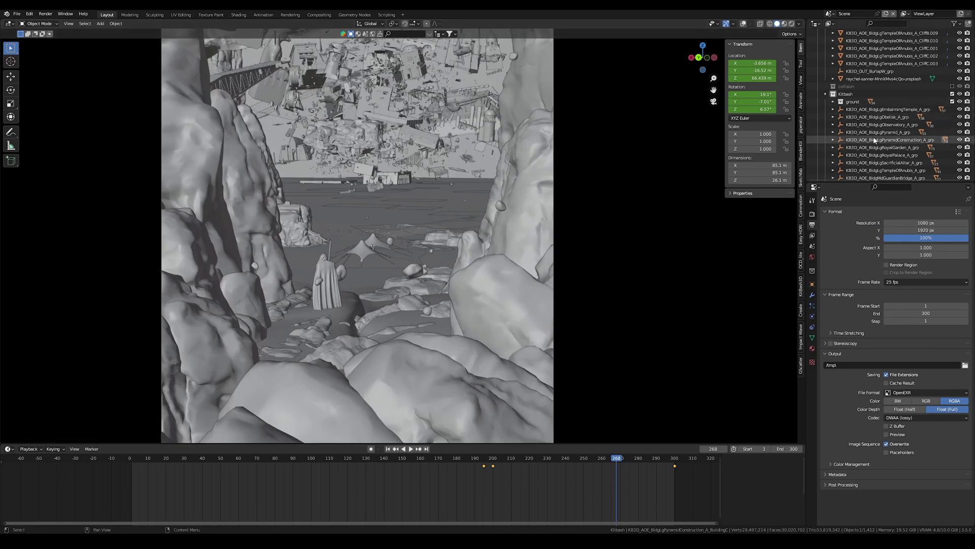
Show the viewport overlays again and select all objects in the rocksfg collection.
{"action": "scroll", "coordinate": [872, 144], "scroll_direction": "down", "scroll_amount": 5}
{"action": "scroll", "coordinate": [872, 144], "scroll_direction": "down", "scroll_amount": 4}
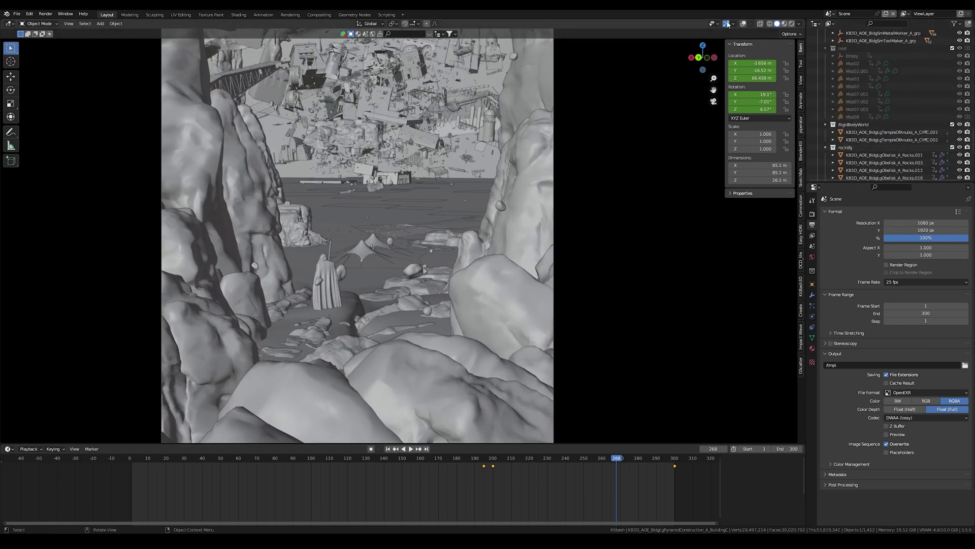
{"action": "left_click", "coordinate": [743, 24]}
{"action": "scroll", "coordinate": [874, 120], "scroll_direction": "down", "scroll_amount": 2}
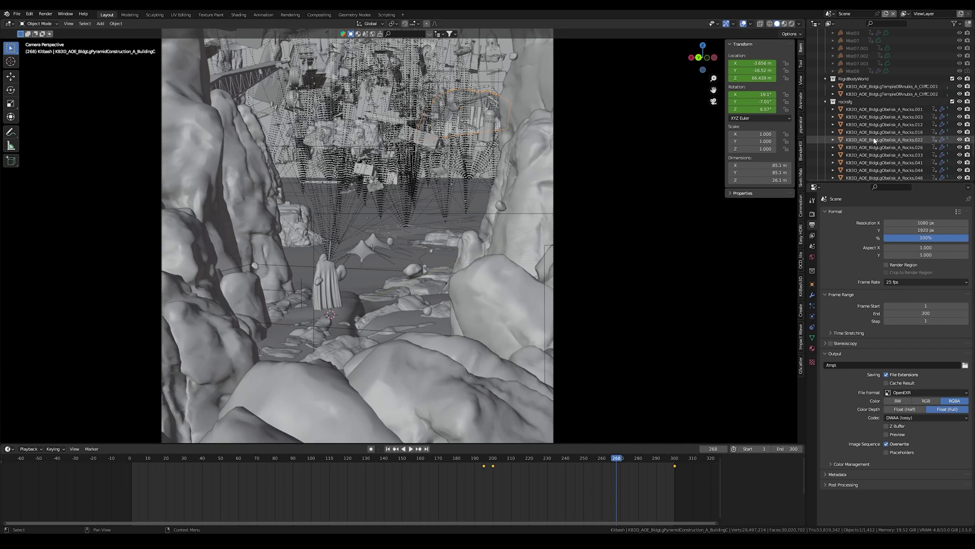
{"action": "right_click", "coordinate": [847, 103]}
{"action": "key", "text": "Return"}
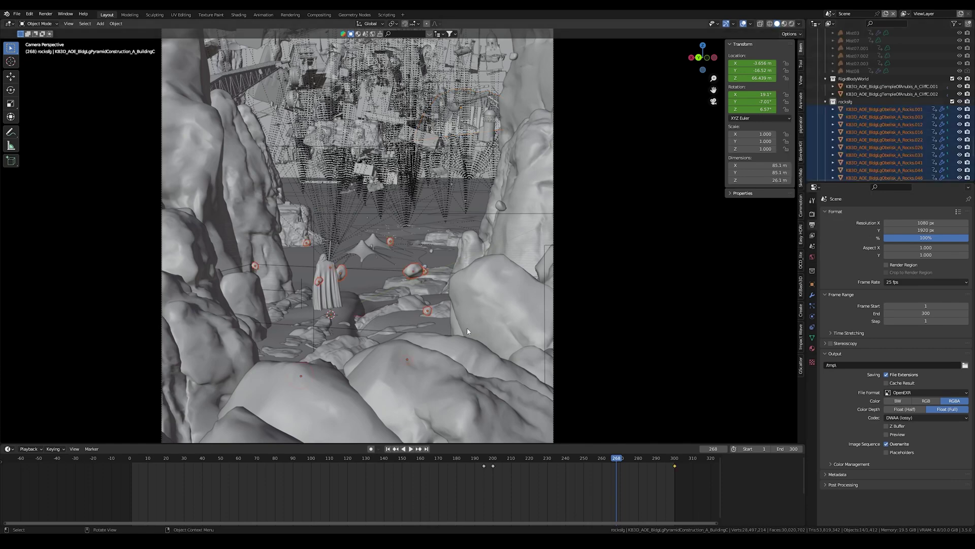
Scrub the animation around frame 200 and back to frame 186 to examine the selected foreground rocks' motion through the camera.
{"action": "key", "text": "space"}
{"action": "left_click", "coordinate": [484, 462]}
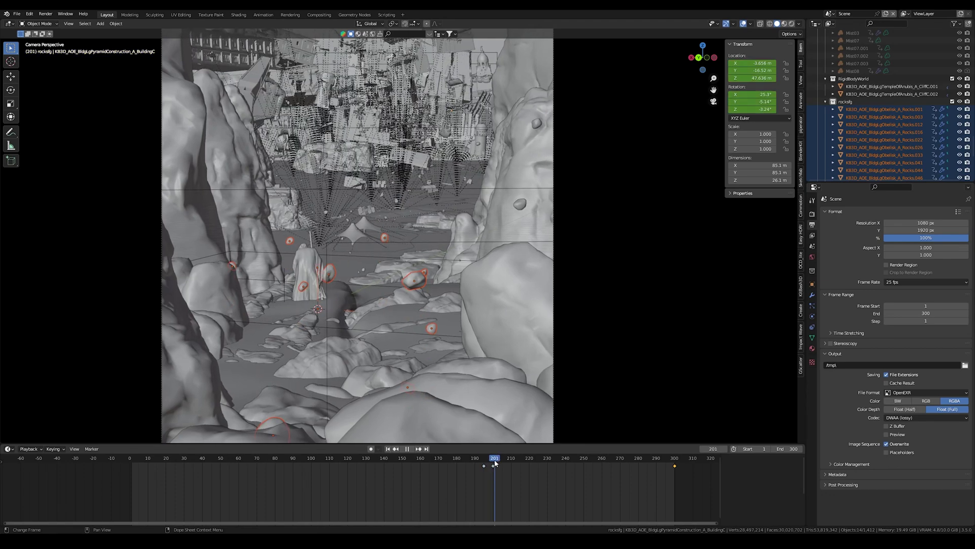
{"action": "left_click", "coordinate": [493, 462]}
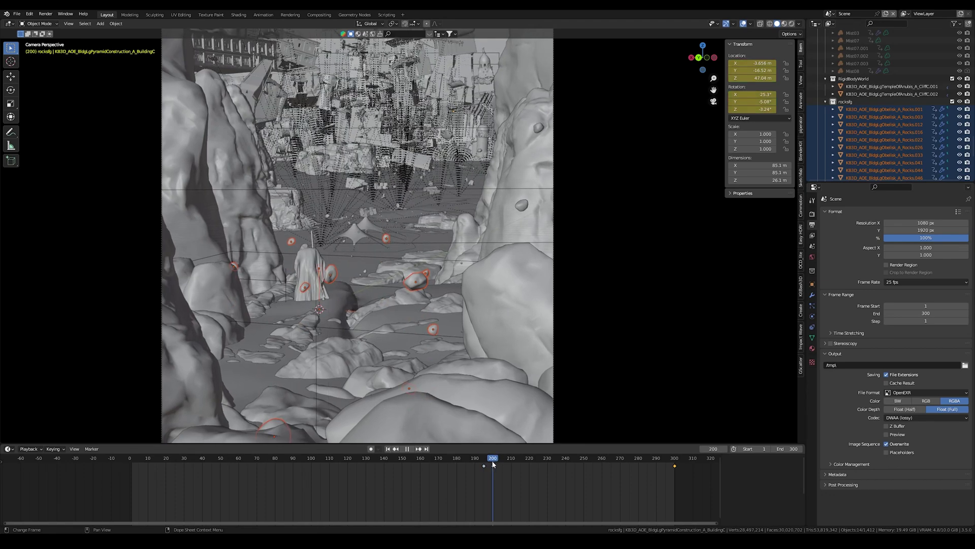
{"action": "left_click_drag", "start_coordinate": [532, 468], "coordinate": [467, 480]}
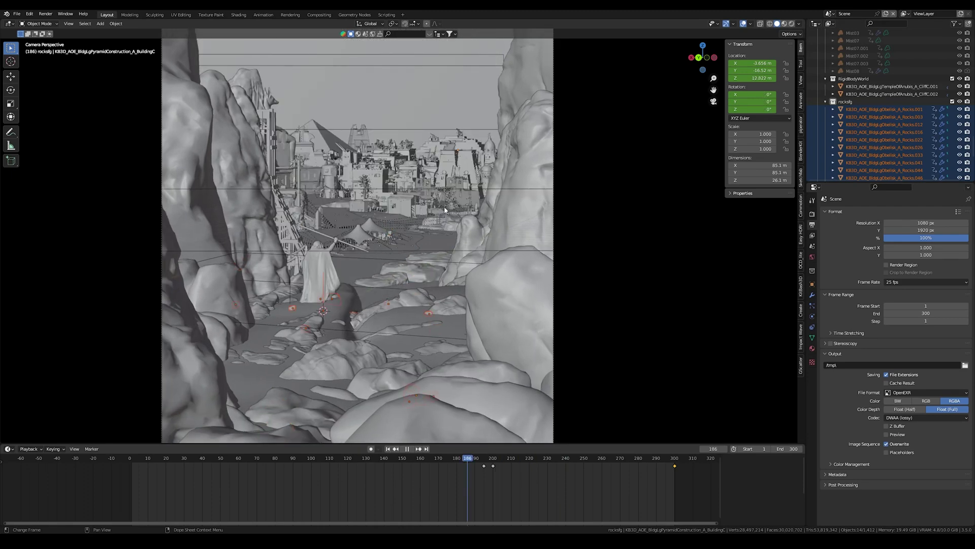
{"action": "scroll", "coordinate": [369, 249], "scroll_direction": "down", "scroll_amount": 4}
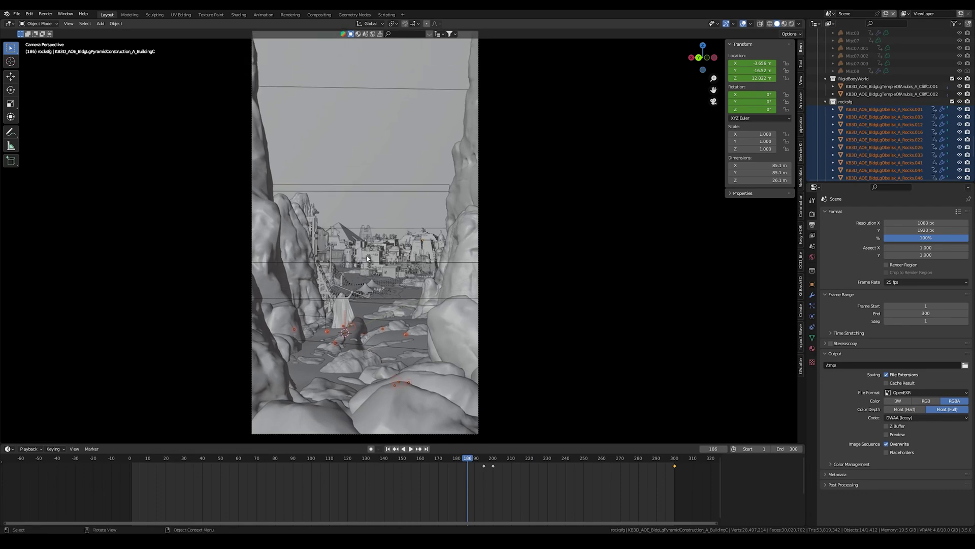
{"action": "scroll", "coordinate": [373, 267], "scroll_direction": "up", "scroll_amount": 3}
{"action": "middle_click_drag", "start_coordinate": [379, 285], "coordinate": [382, 215], "text": "shift"}
{"action": "scroll", "coordinate": [391, 242], "scroll_direction": "down", "scroll_amount": 4}
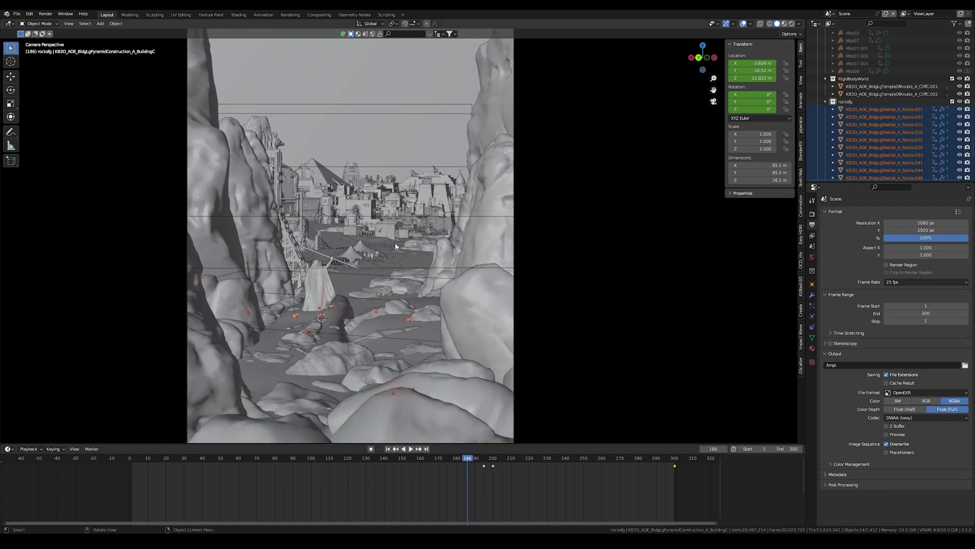